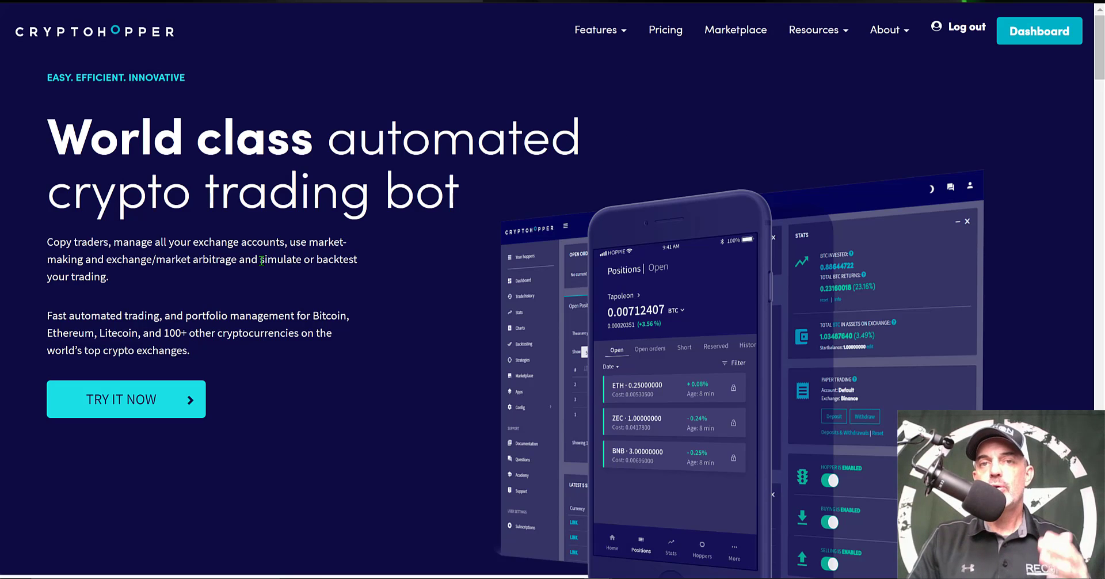
left_click_drag(262, 260, 367, 279)
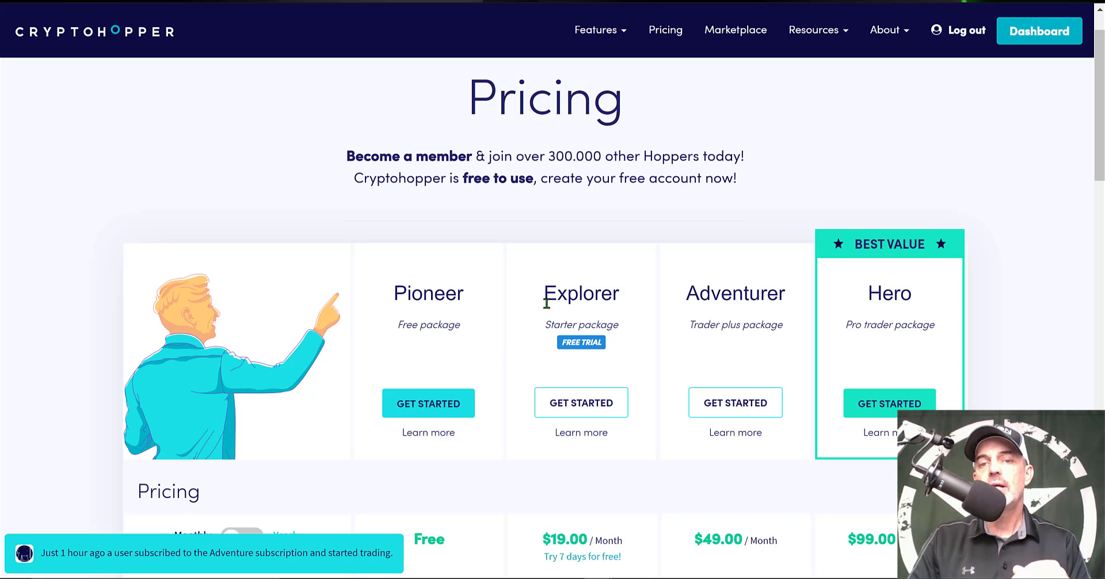
left_click_drag(546, 294, 624, 293)
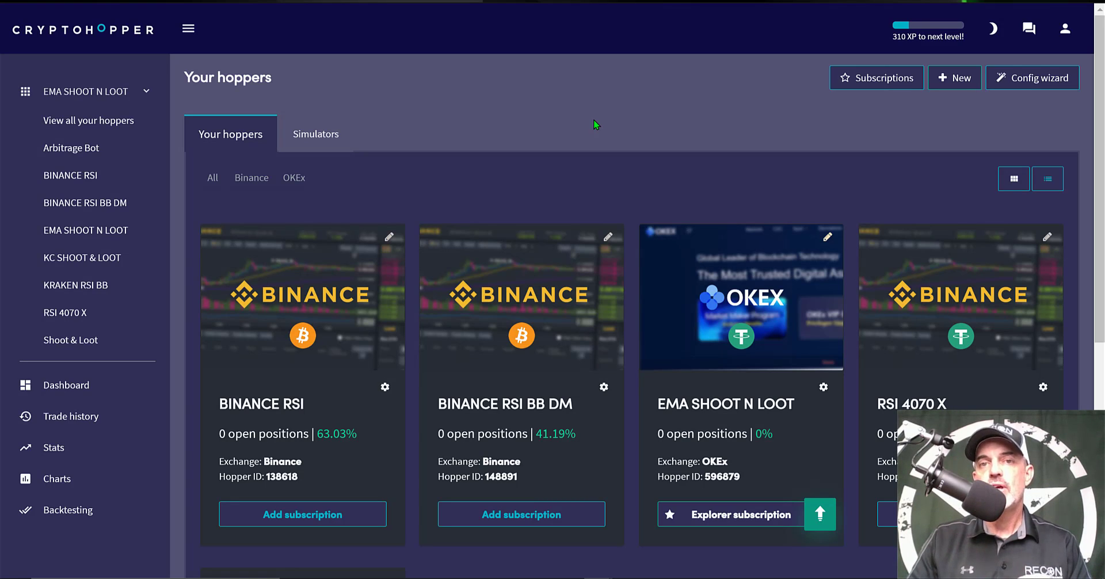
Create a new auto trading hopper and choose to configure it yourself instead of using a template.
left_click(954, 80)
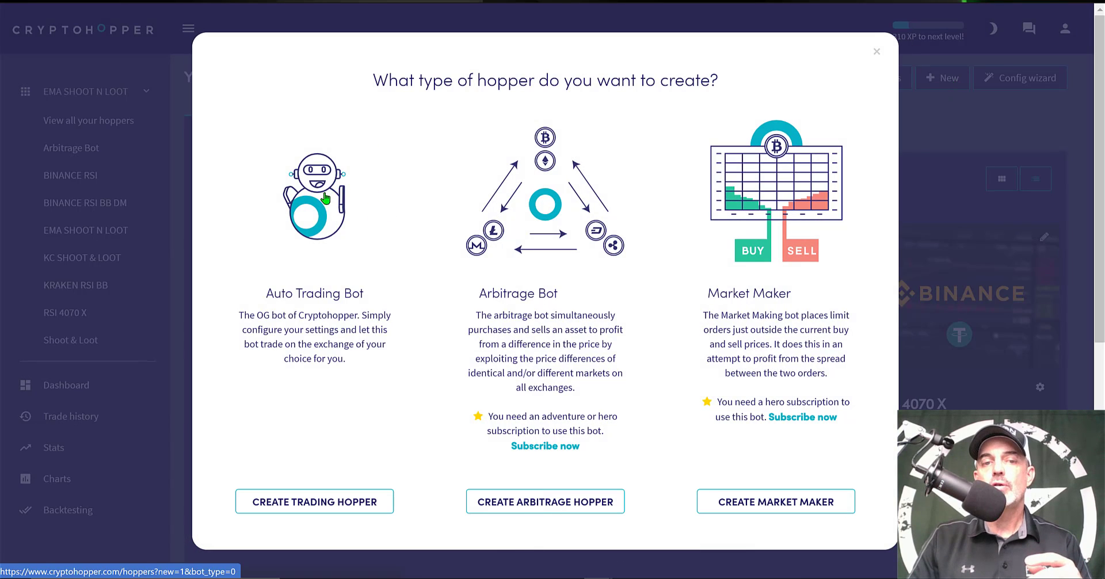
left_click(326, 212)
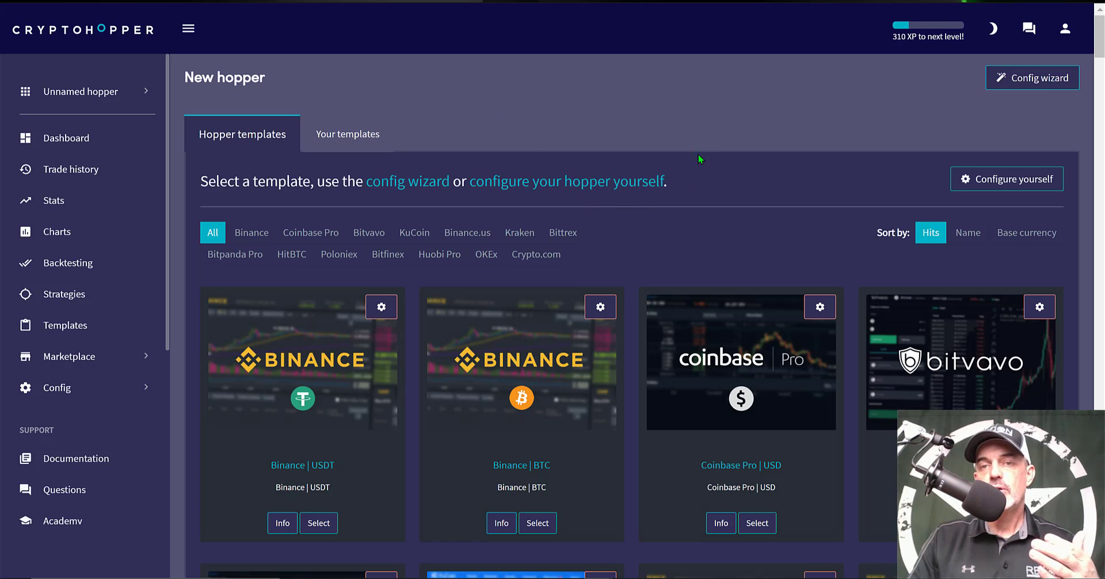
left_click(1002, 180)
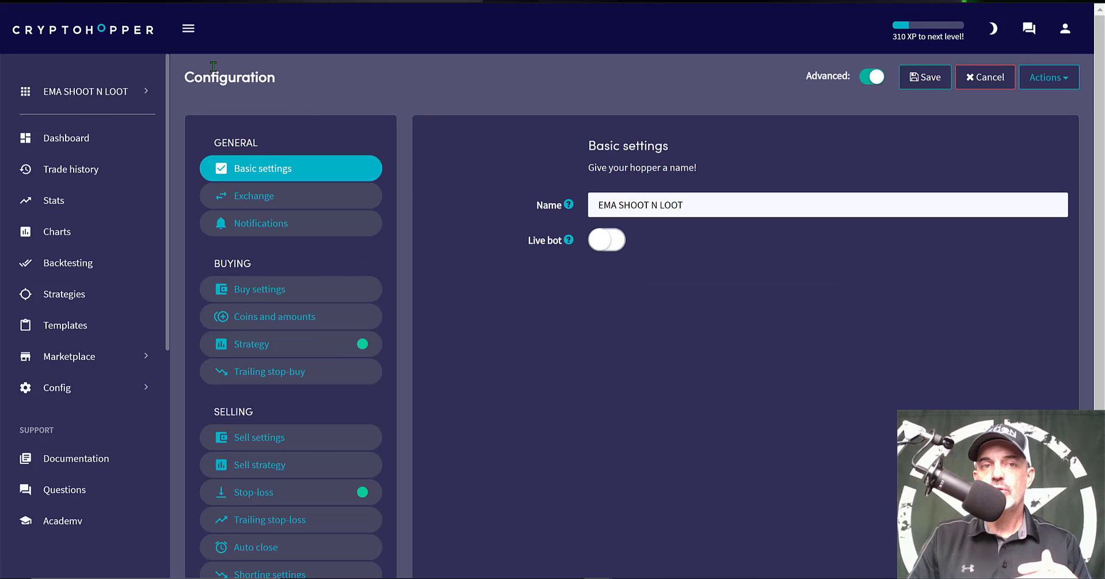
Review the hopper's basic settings, including its name and the live bot option.
double_click(222, 80)
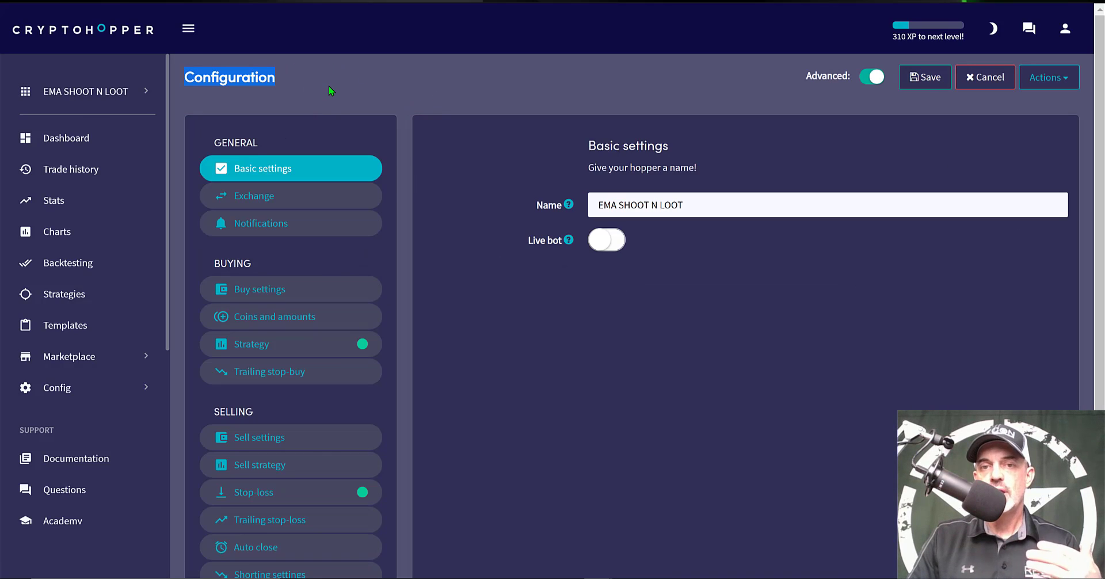
left_click(374, 163)
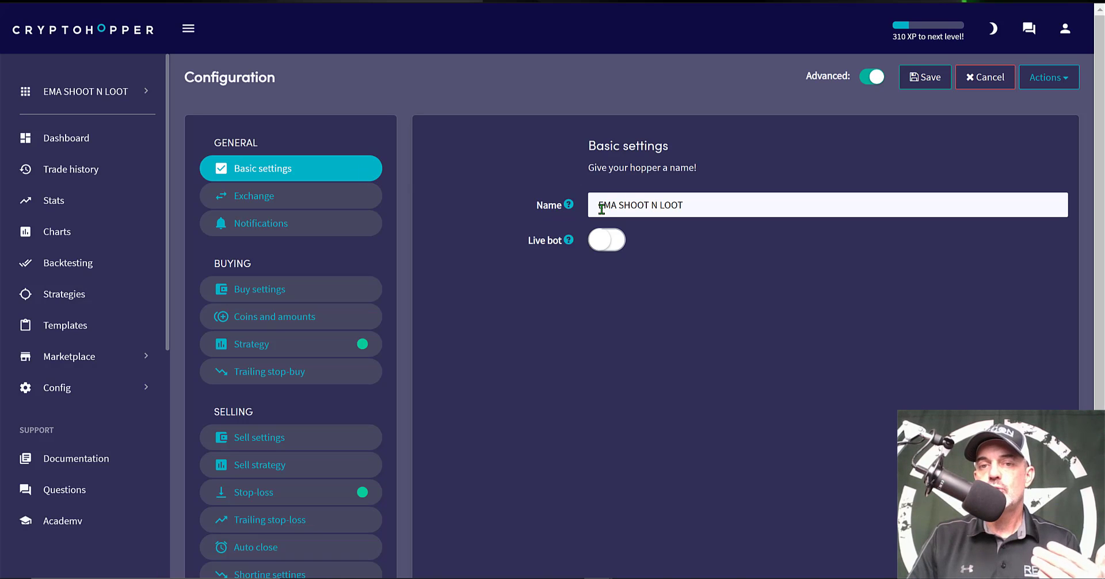
triple_click(699, 211)
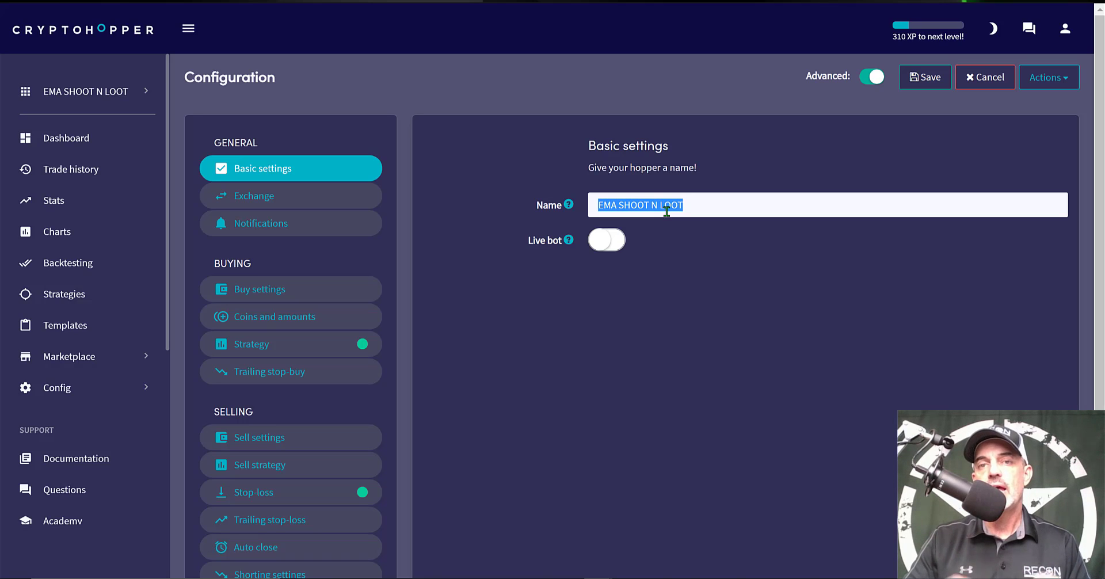
left_click(595, 269)
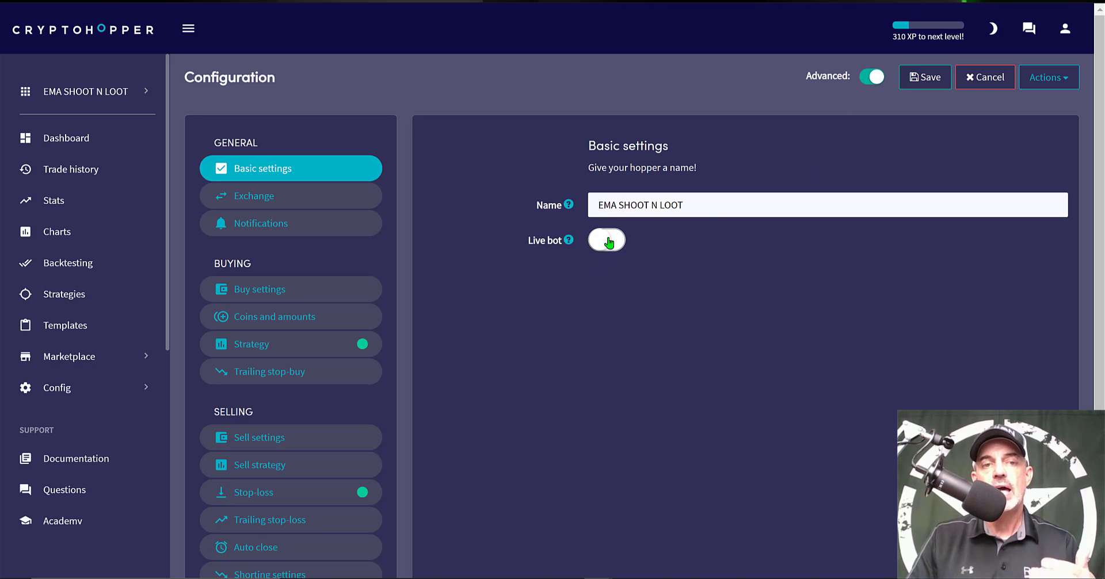
Choose OKEx as the hopper's exchange and review the API credential, API version and ticker rate fields.
left_click(293, 197)
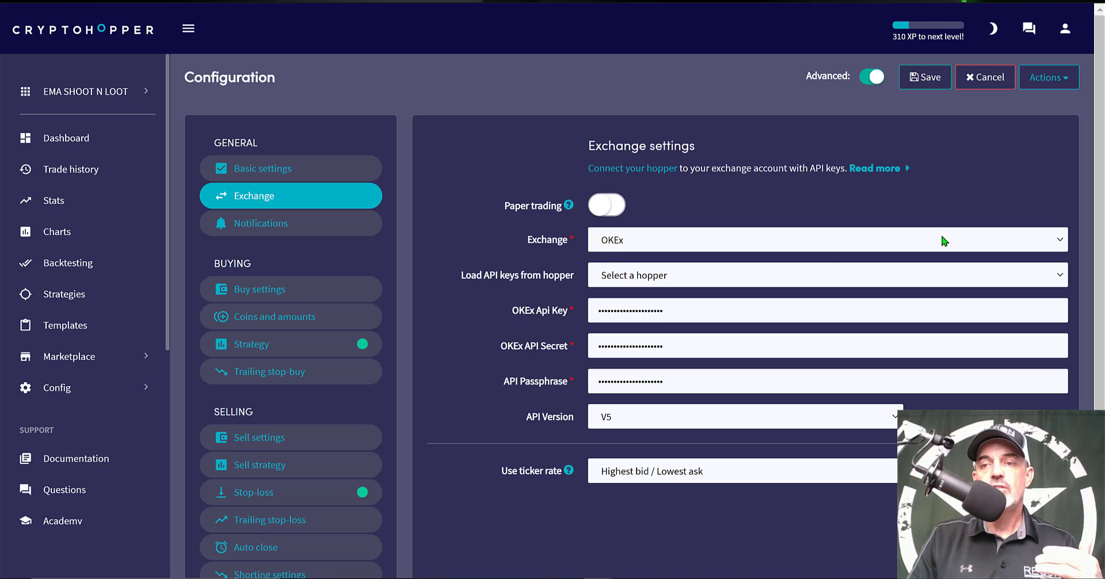
left_click(1059, 240)
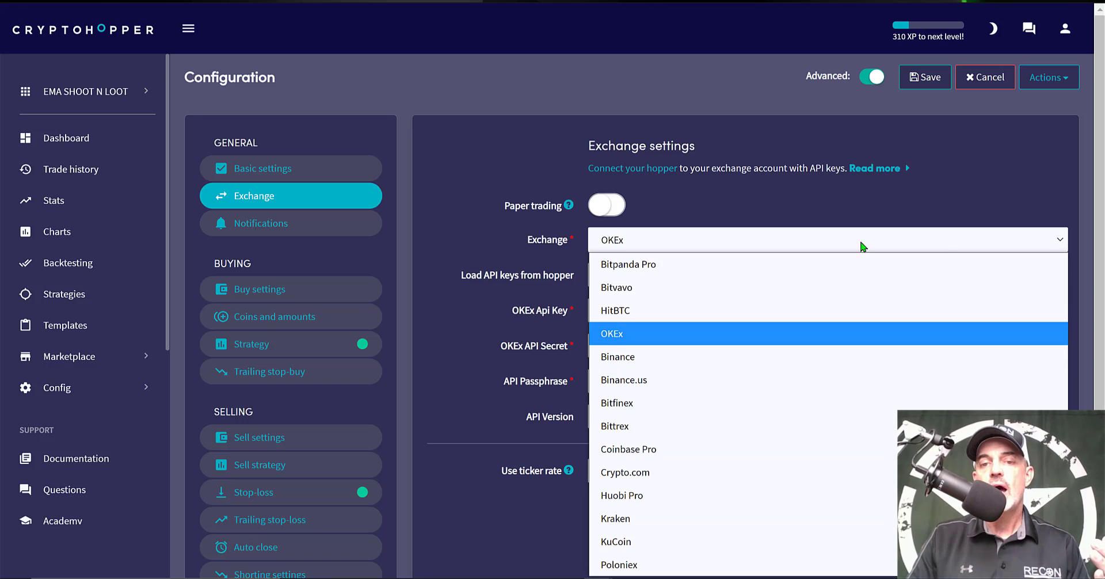
left_click(622, 334)
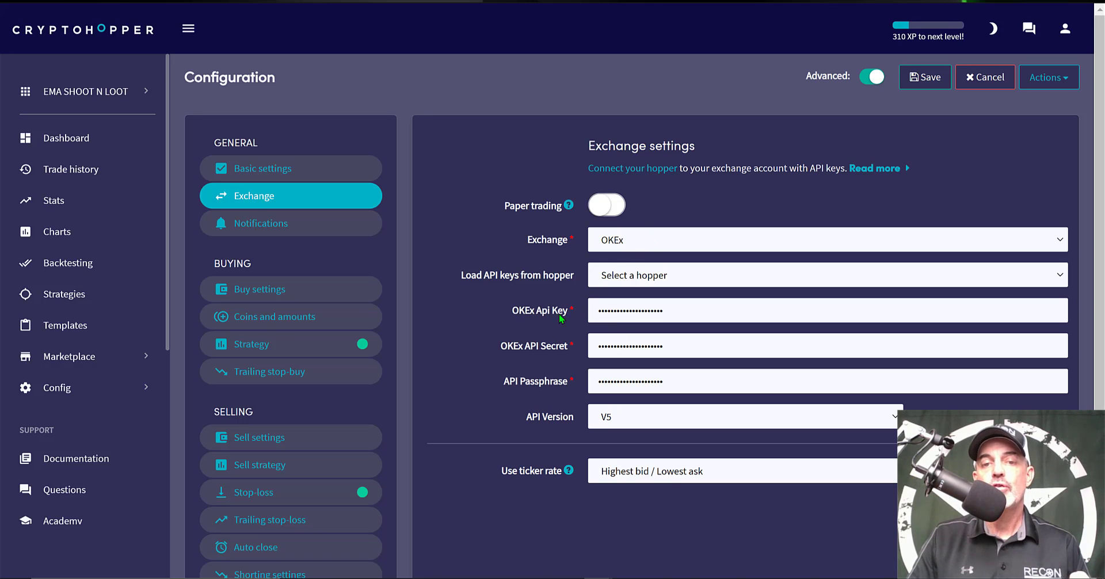
left_click_drag(504, 381, 566, 381)
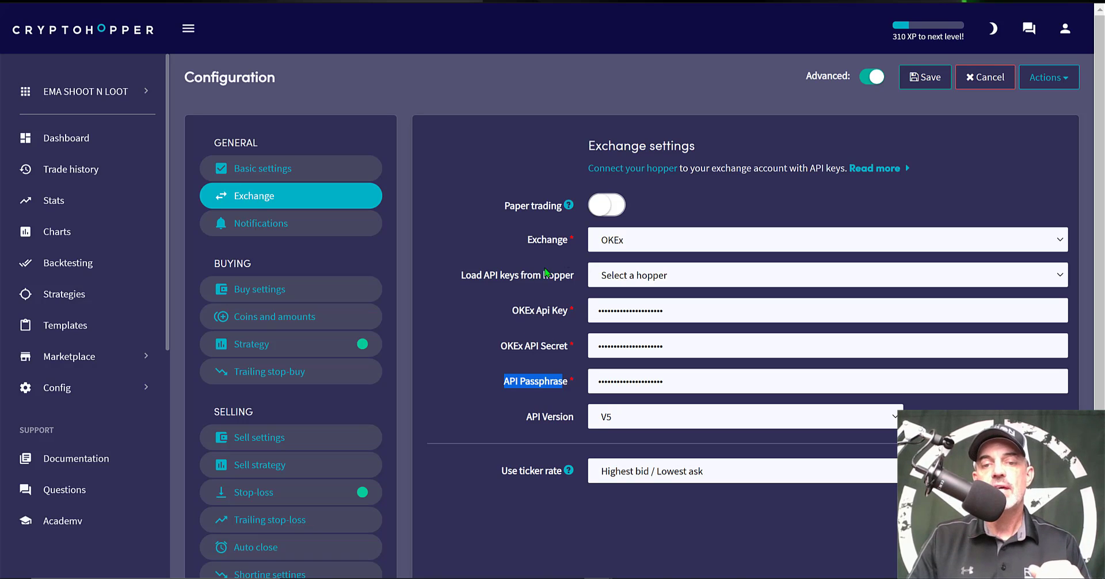
left_click(514, 423)
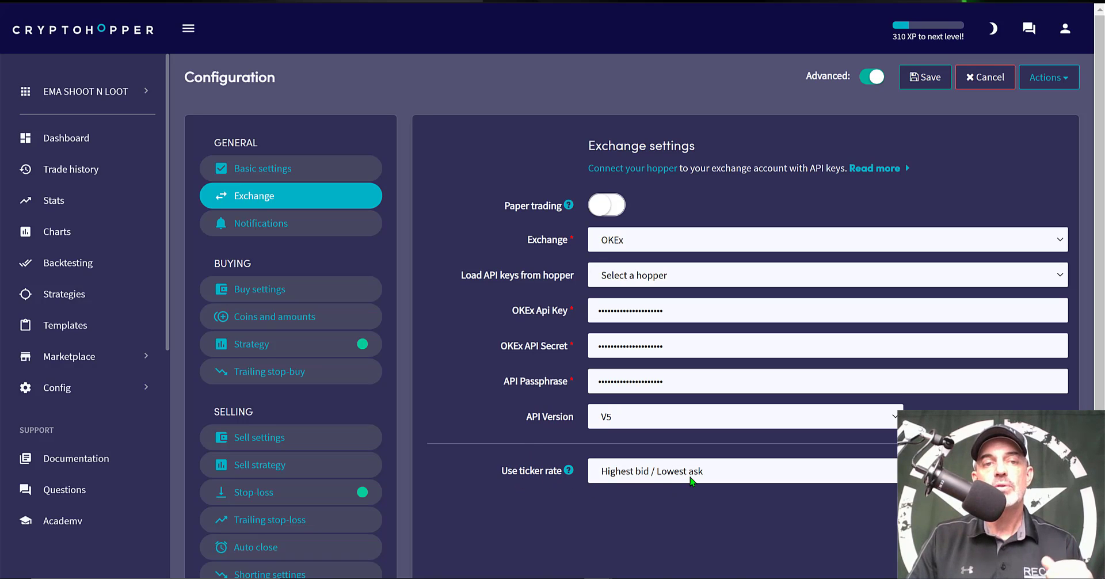
Review the notification options and the buy settings, including order type, open position limits and cooldown.
left_click(271, 228)
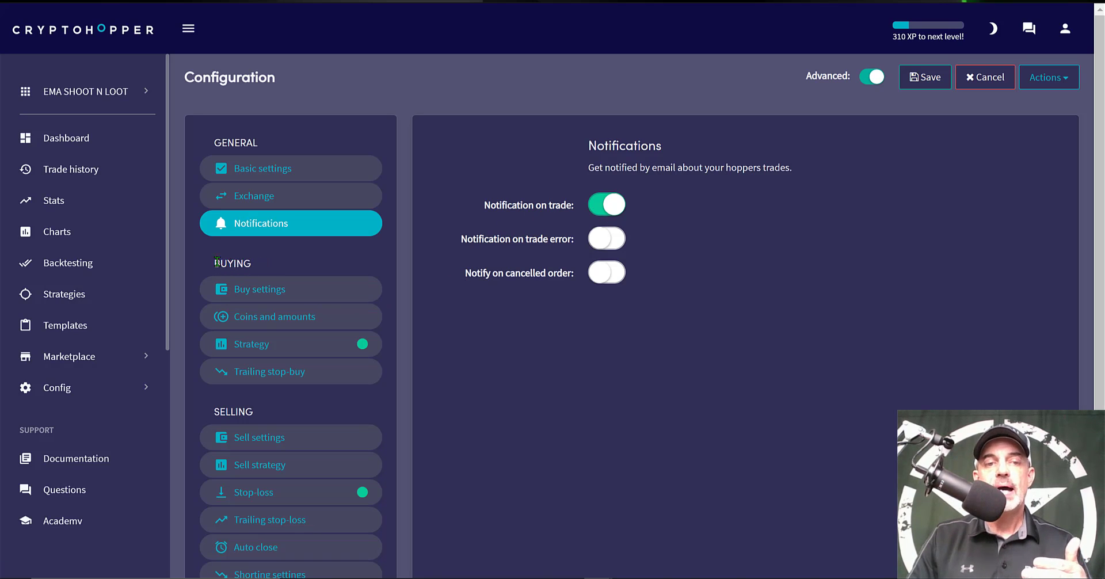
double_click(252, 261)
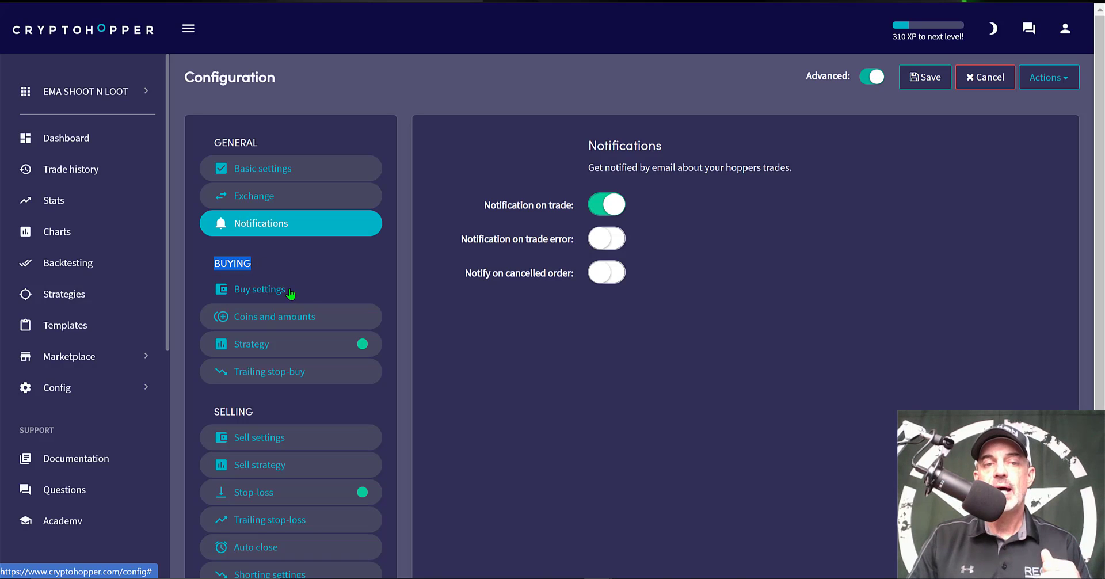
left_click(291, 294)
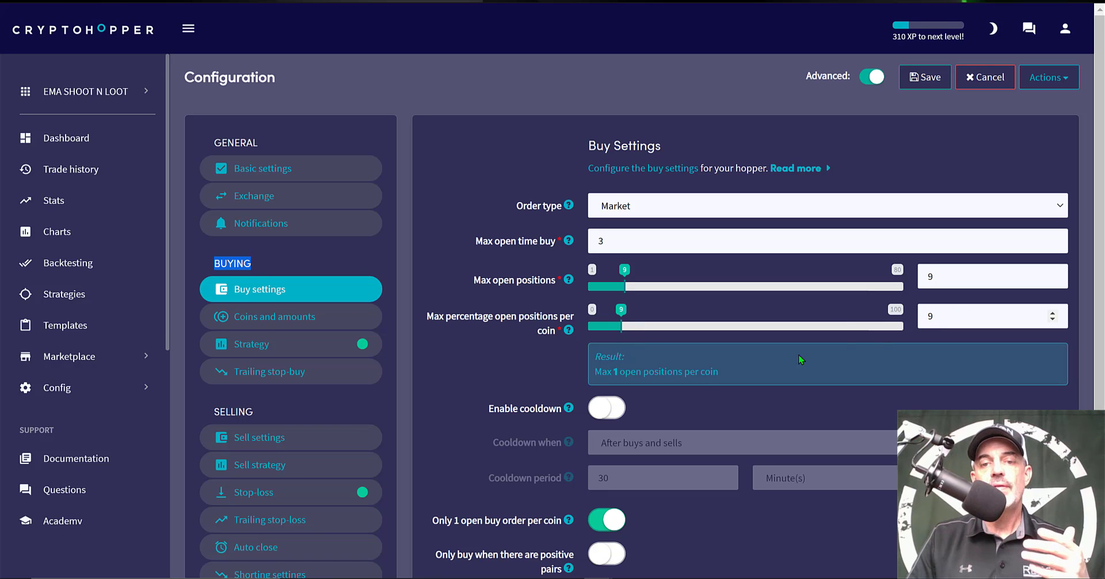
left_click_drag(594, 372, 726, 373)
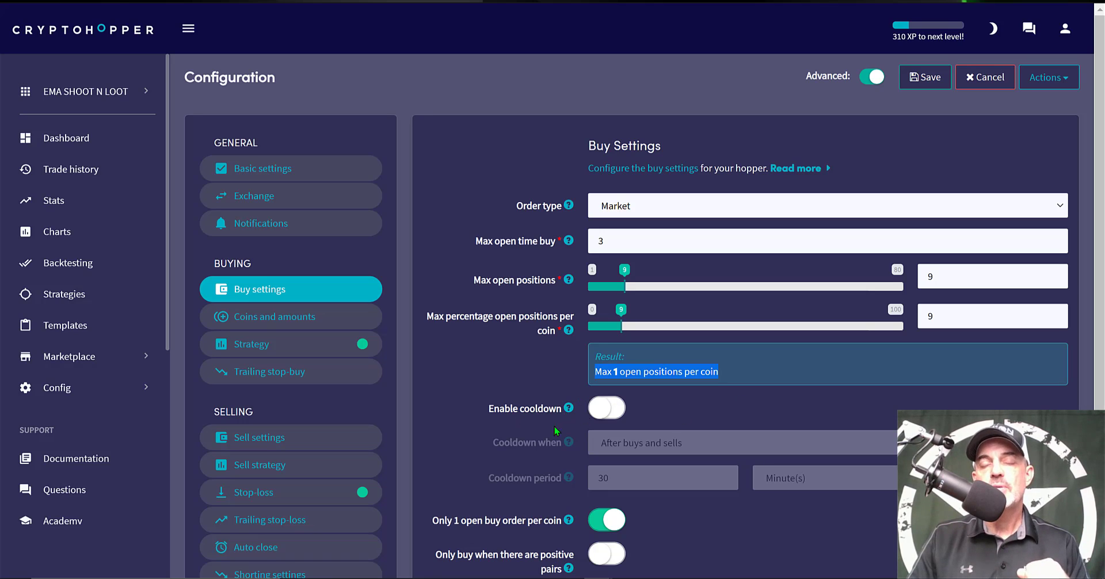
scroll(1096, 243, "down", 2)
scroll(1096, 243, "down", 2)
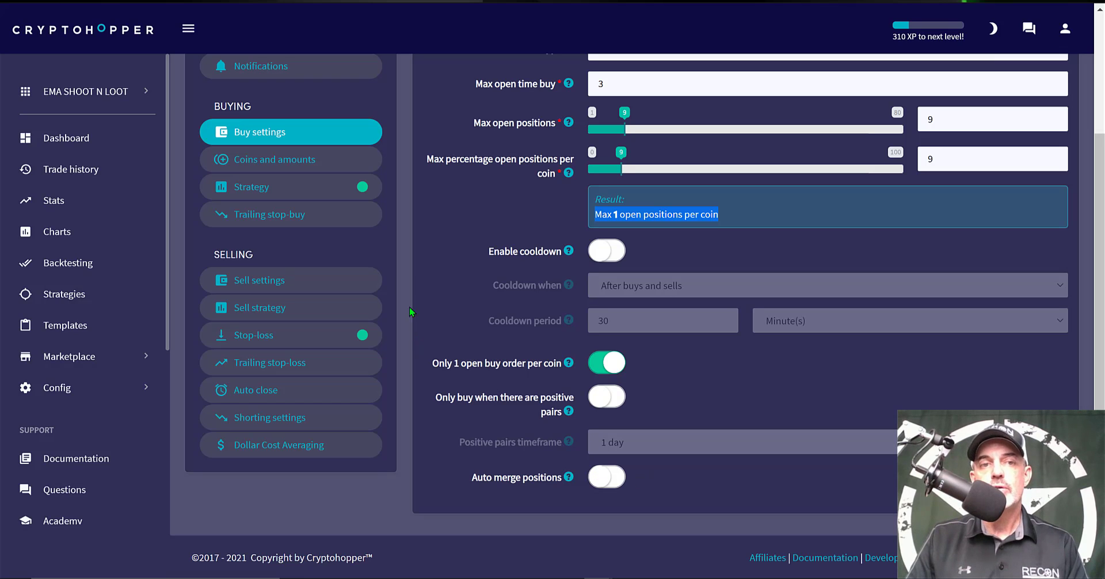
Examine the base currency choices in the coins and amounts settings, leaving USDT selected.
left_click(278, 160)
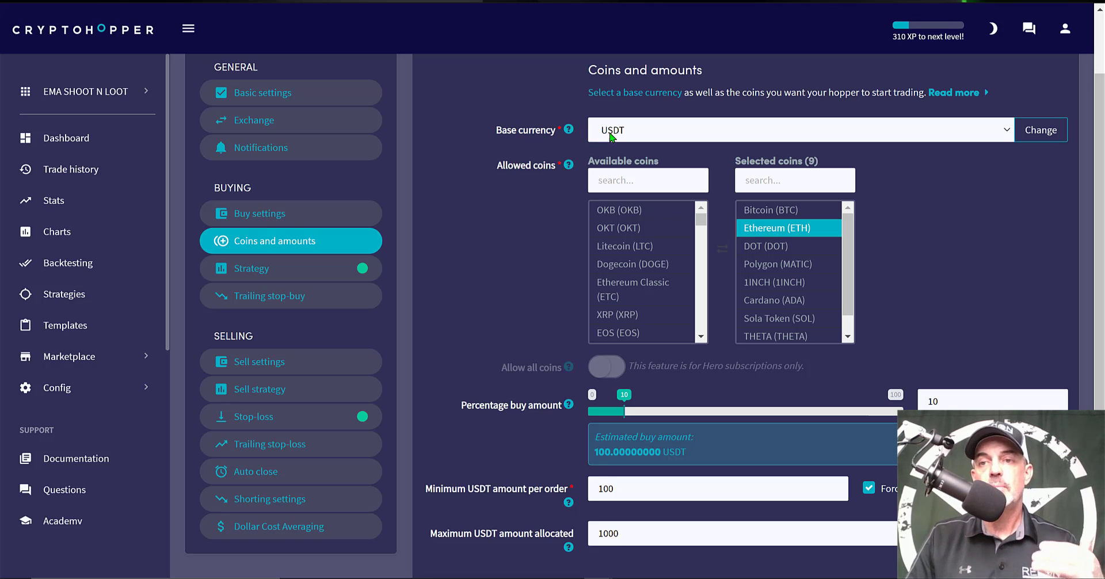
left_click(1008, 131)
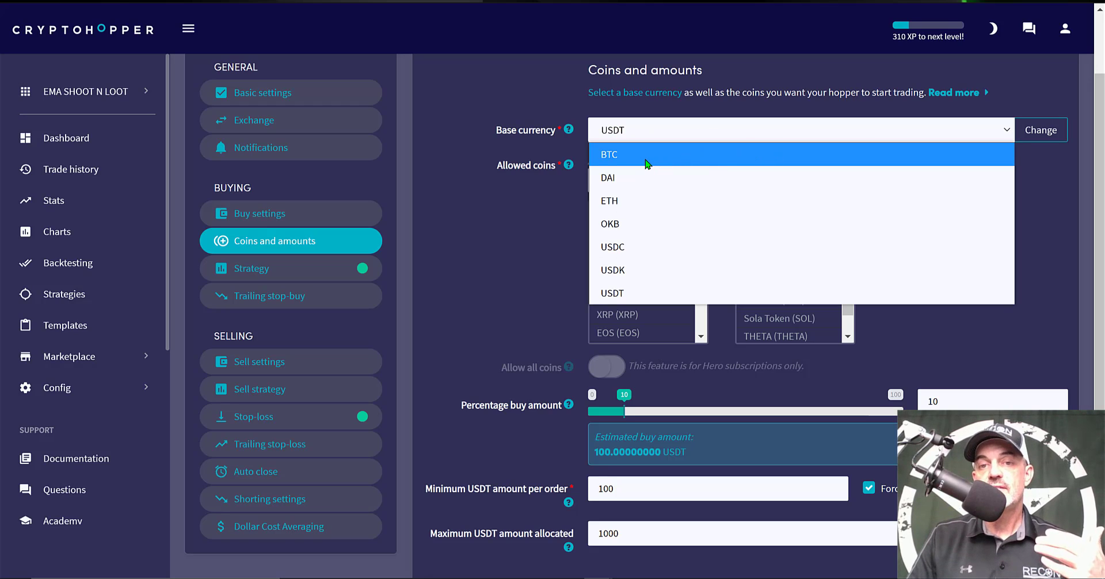
left_click(632, 134)
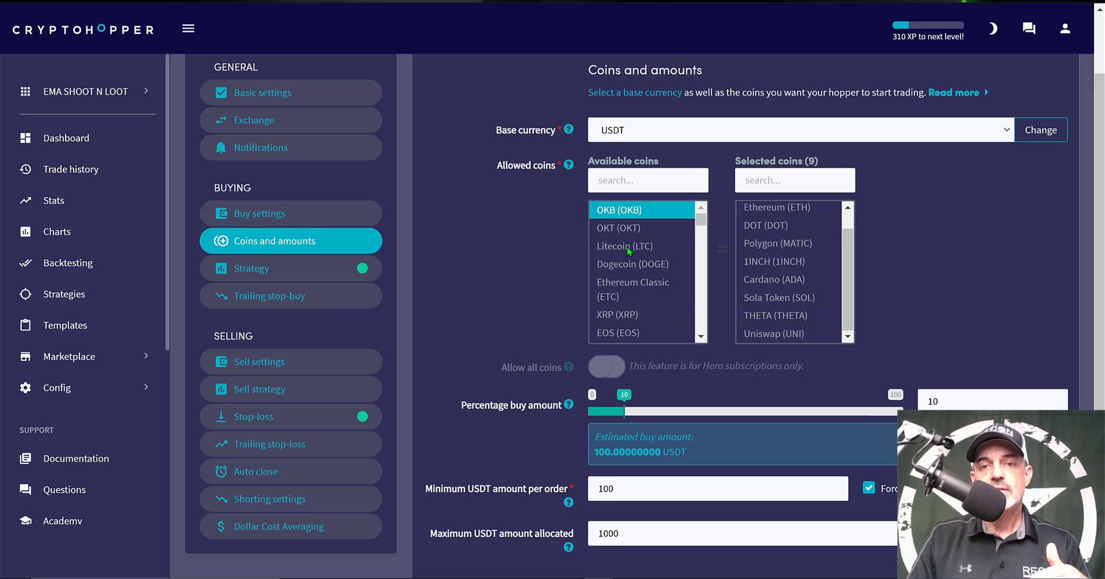
Add Verasity (VRA) to the allowed coins and remove it again.
left_click_drag(702, 223, 695, 317)
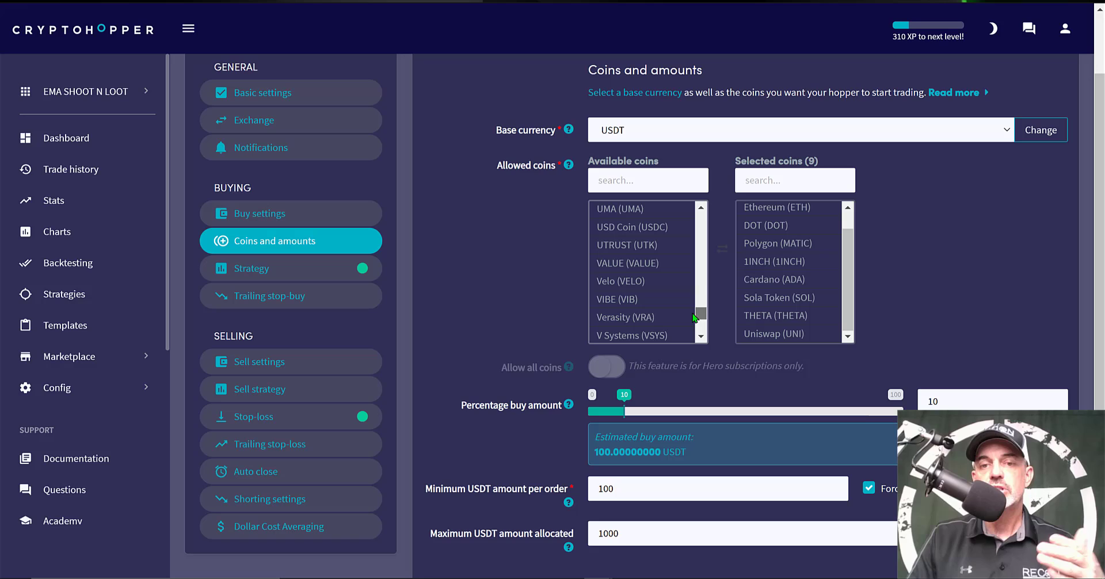
left_click(646, 320)
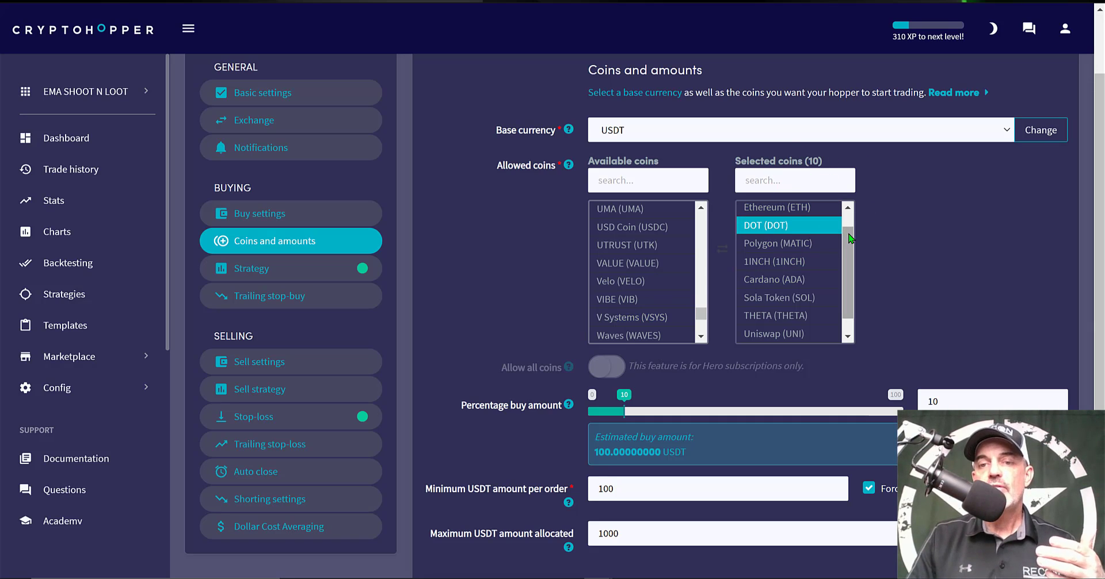
scroll(845, 282, "down", 1)
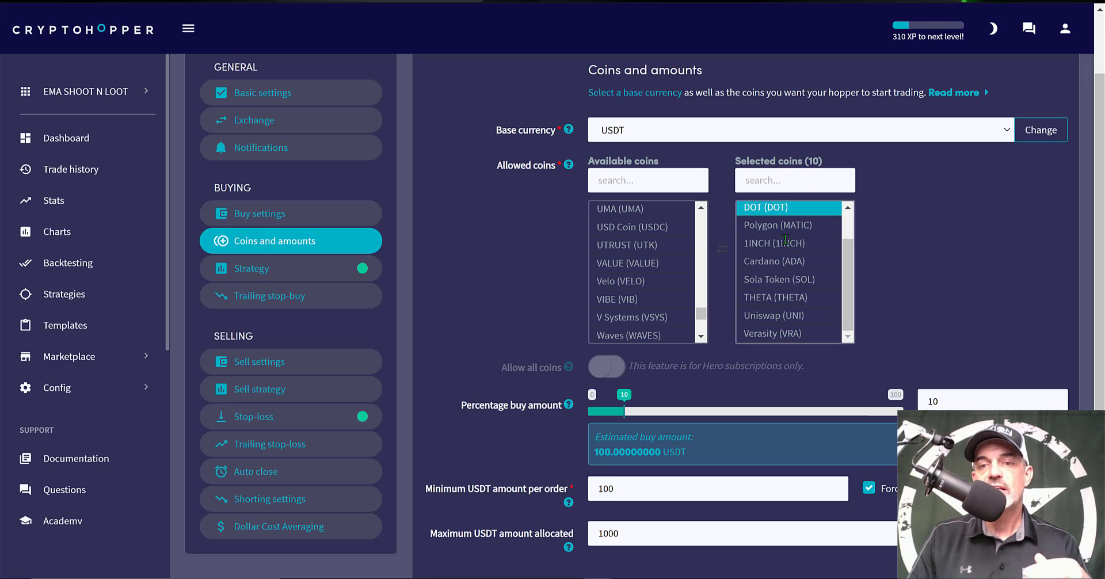
double_click(791, 333)
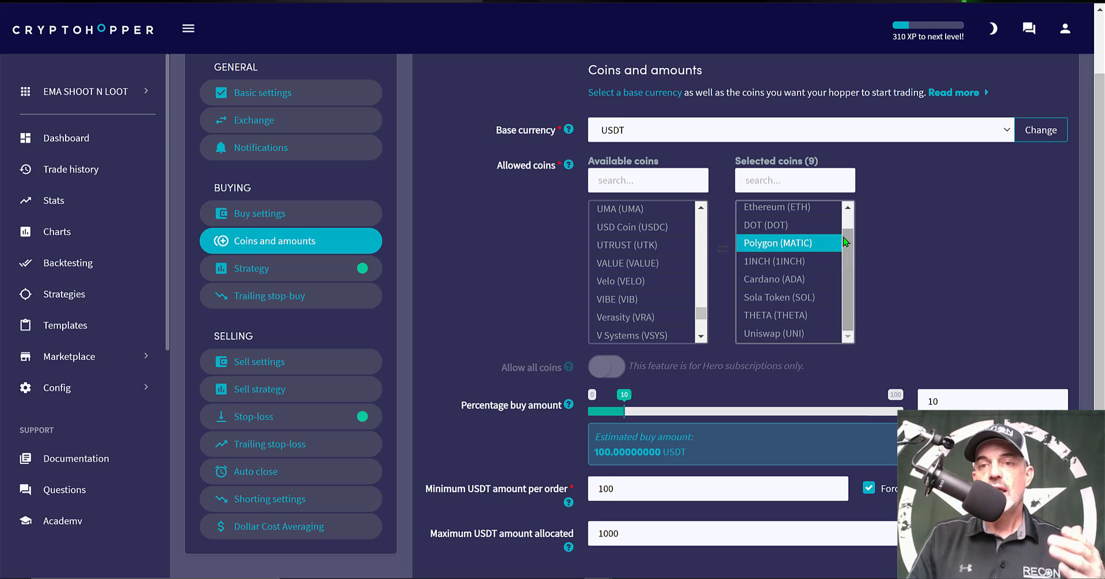
Review the selected coins, percentage buy amount, minimum USDT amount per order and maximum USDT amount allocated.
scroll(785, 278, "up", 1)
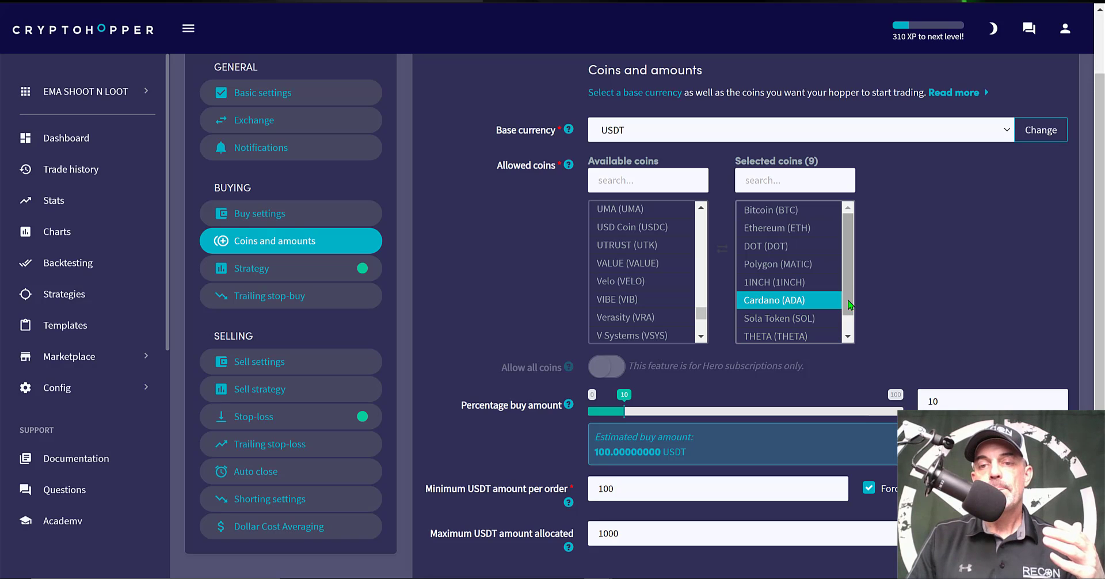
left_click_drag(848, 313, 847, 336)
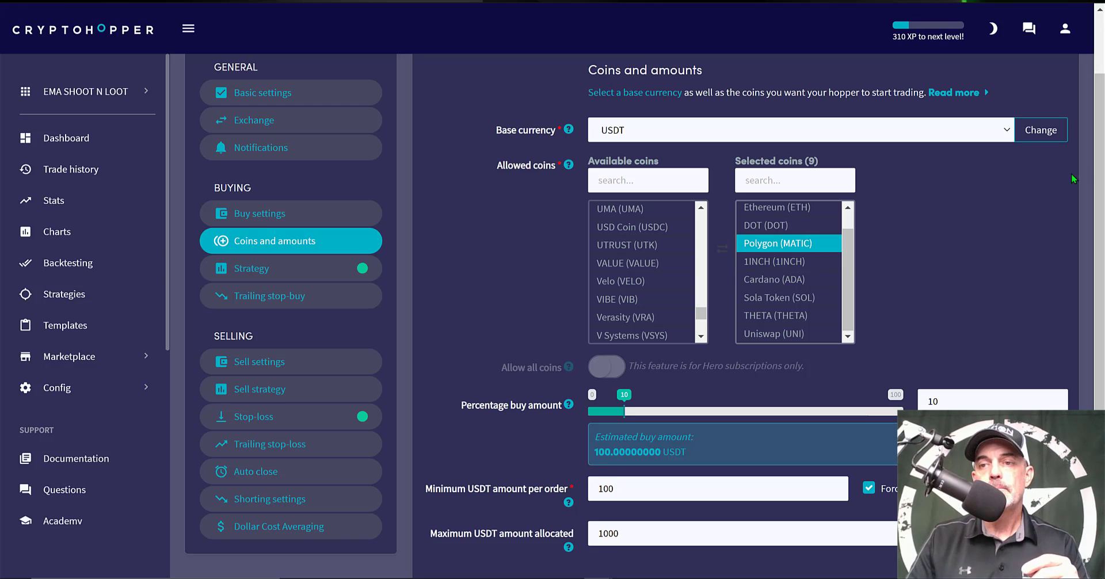
scroll(1097, 154, "down", 2)
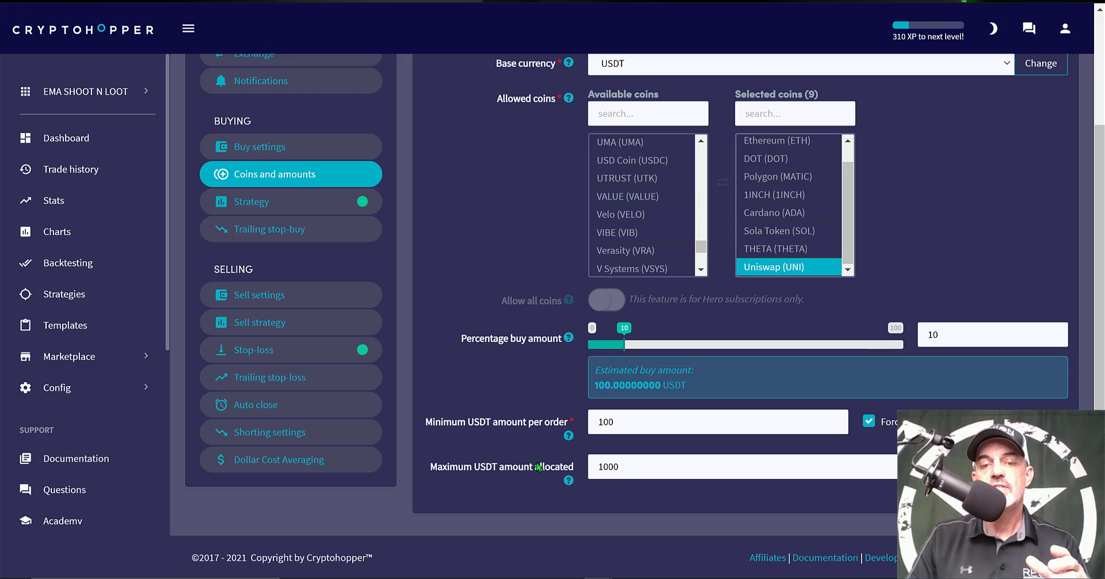
left_click_drag(432, 469, 573, 470)
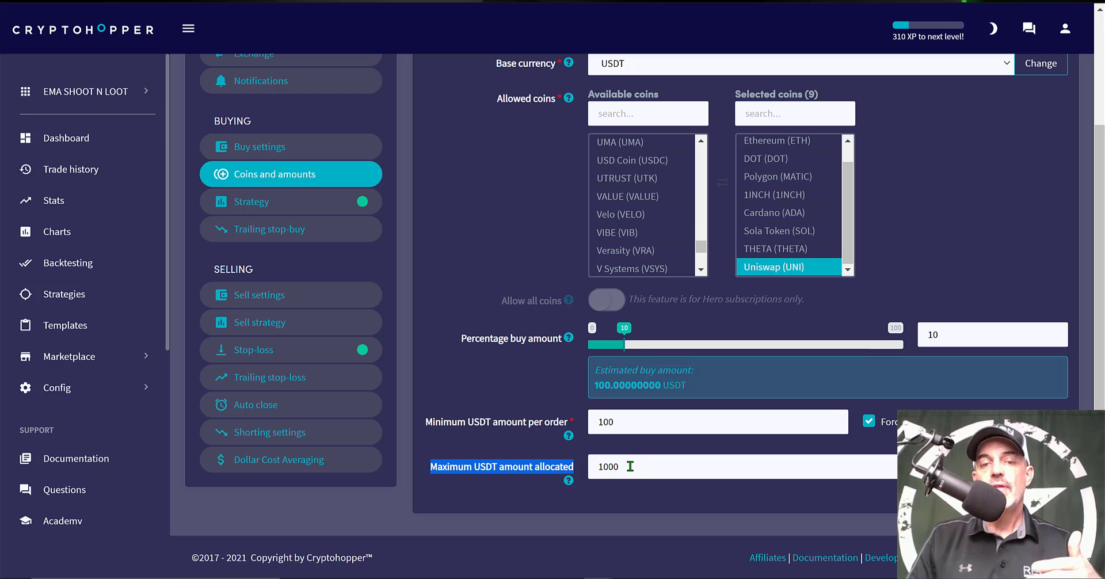
left_click(460, 338)
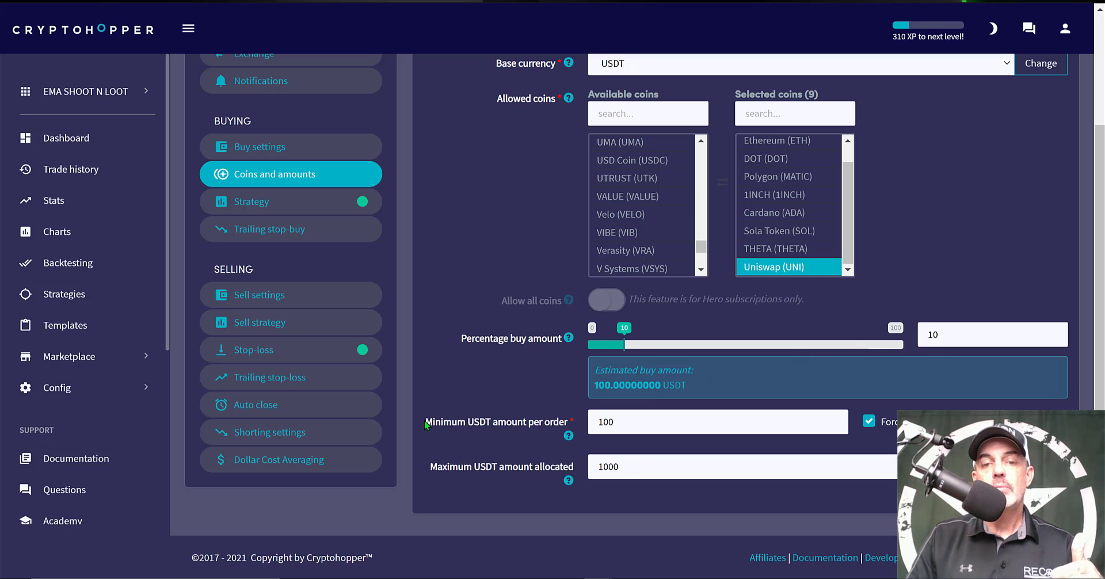
left_click_drag(426, 424, 571, 423)
double_click(660, 415)
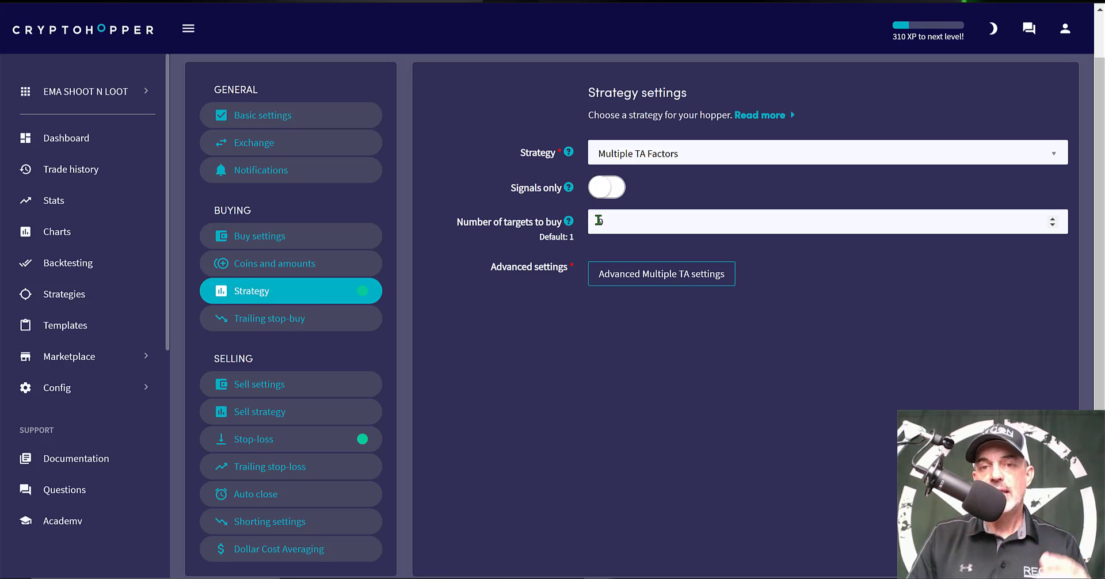
Set the strategy's number of targets to buy to 9 and read that setting's help text.
left_click(599, 220)
type("9")
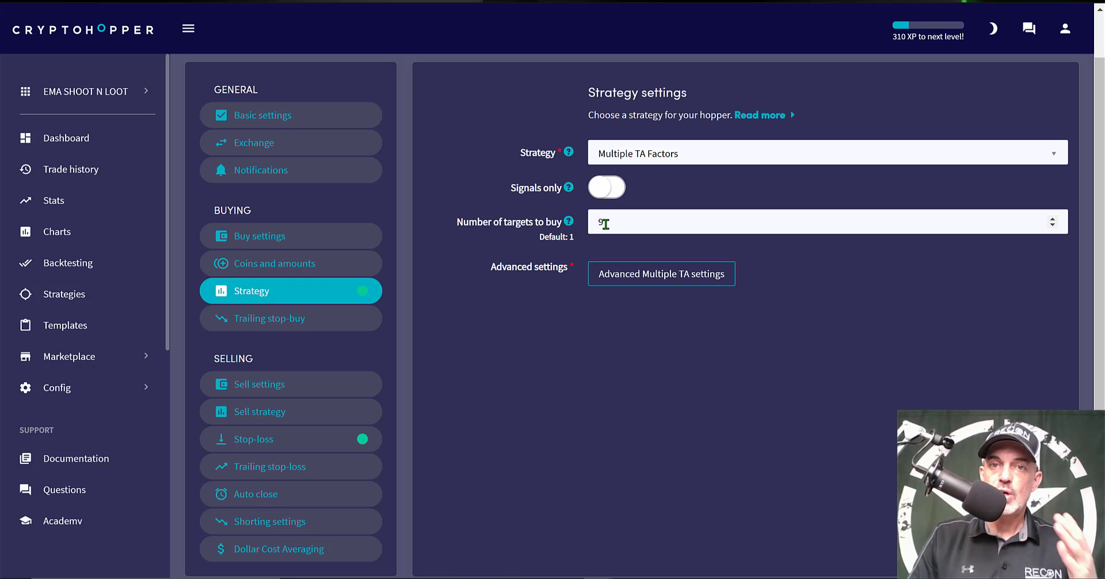
mouse_move(568, 221)
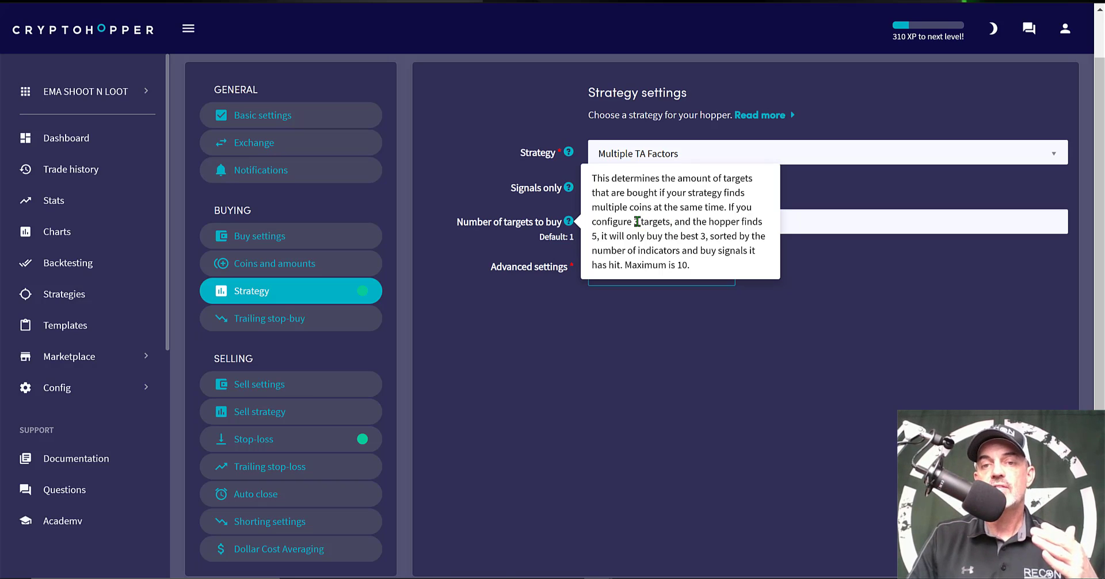
left_click_drag(633, 222, 673, 222)
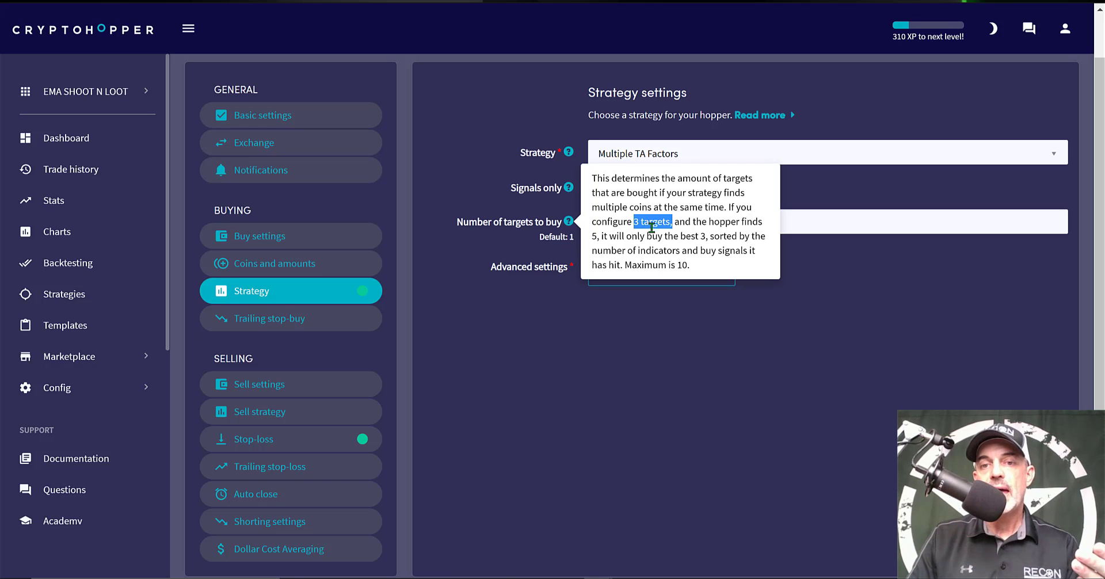
Read the maximum in the targets-to-buy help text and review the EMA options in the advanced Multiple TA settings and documentation.
left_click_drag(637, 265, 710, 272)
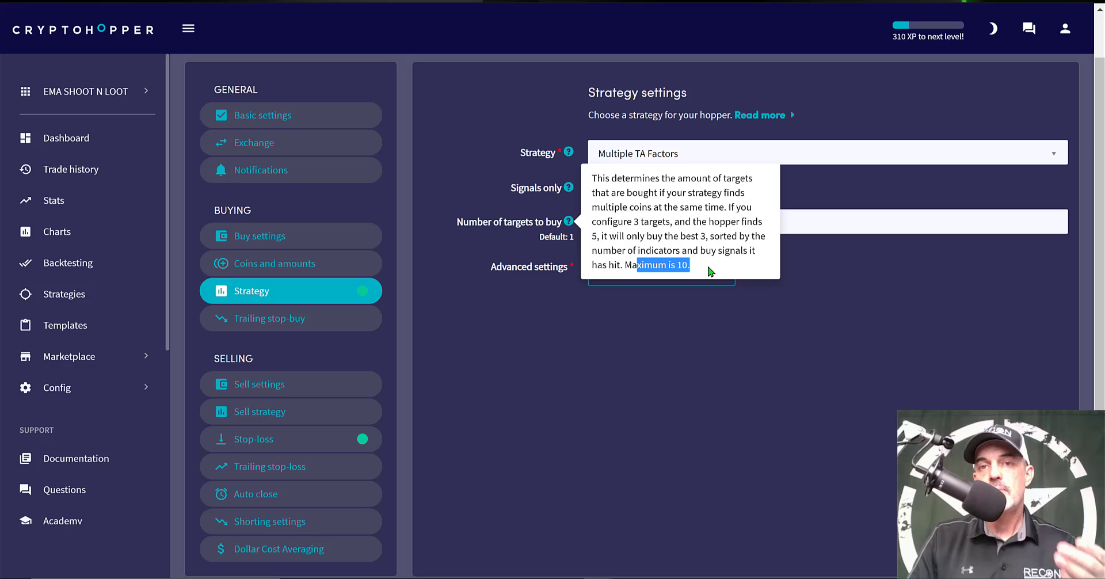
left_click(757, 334)
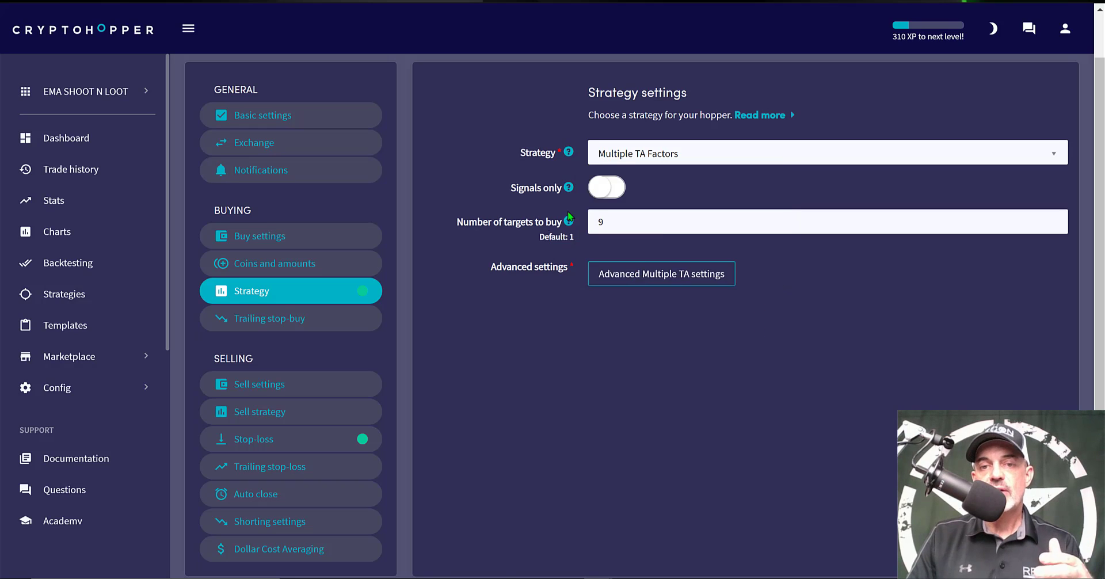
left_click(675, 279)
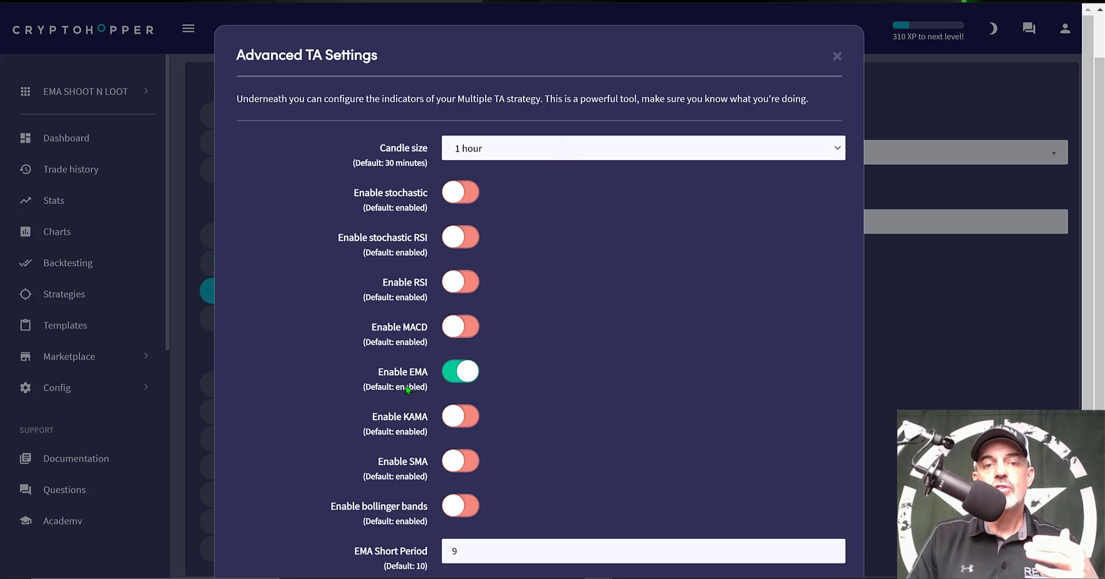
triple_click(371, 370)
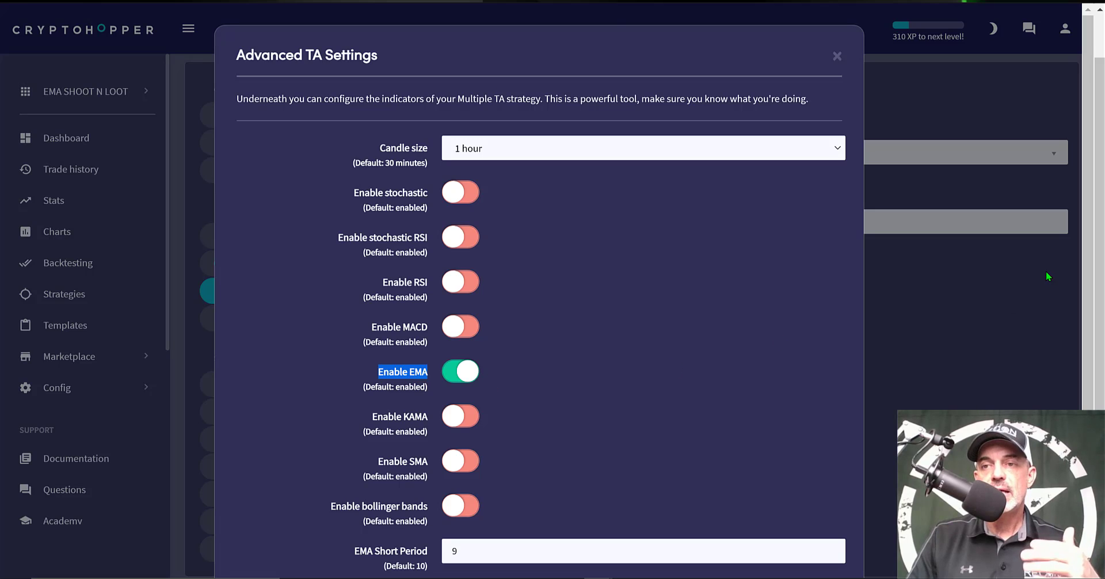
scroll(1091, 184, "down", 3)
left_click_drag(355, 395, 421, 395)
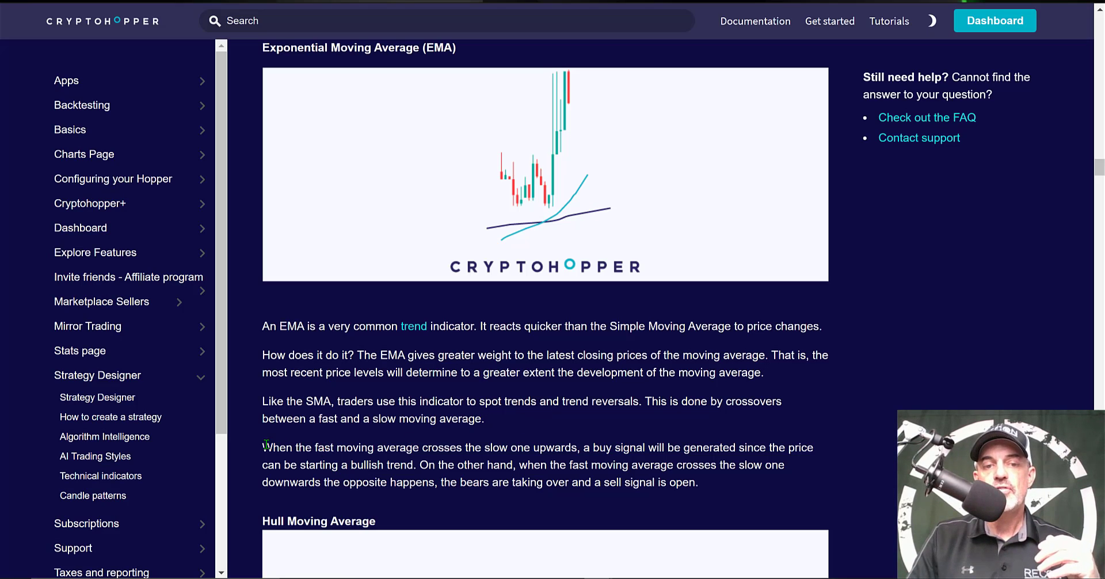
left_click_drag(262, 447, 747, 448)
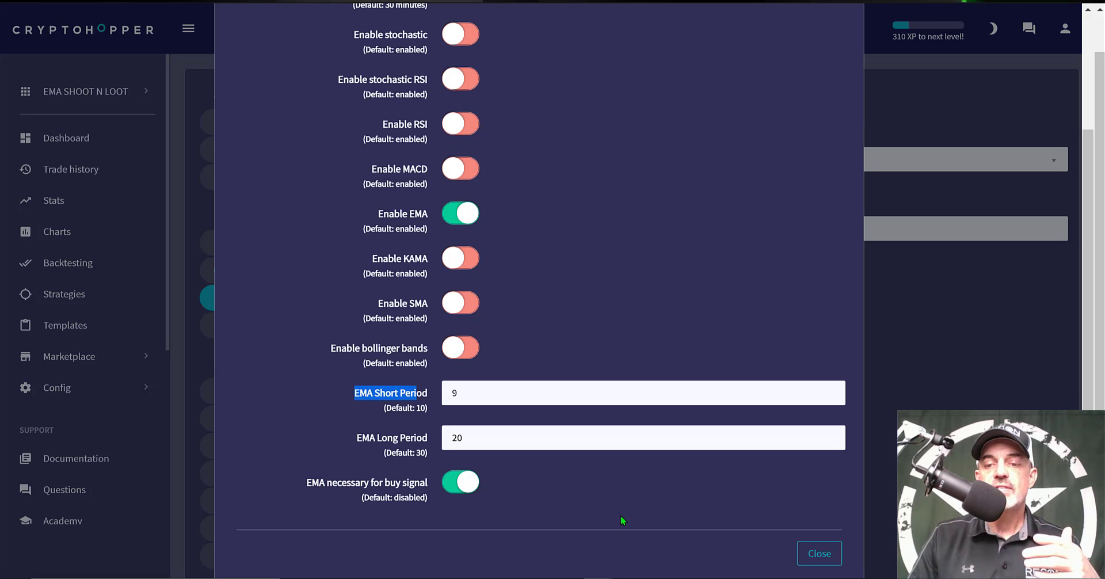
left_click(818, 554)
Review the trailing stop-buy, sell, sell strategy, stop-loss and trailing stop-loss settings.
left_click(283, 328)
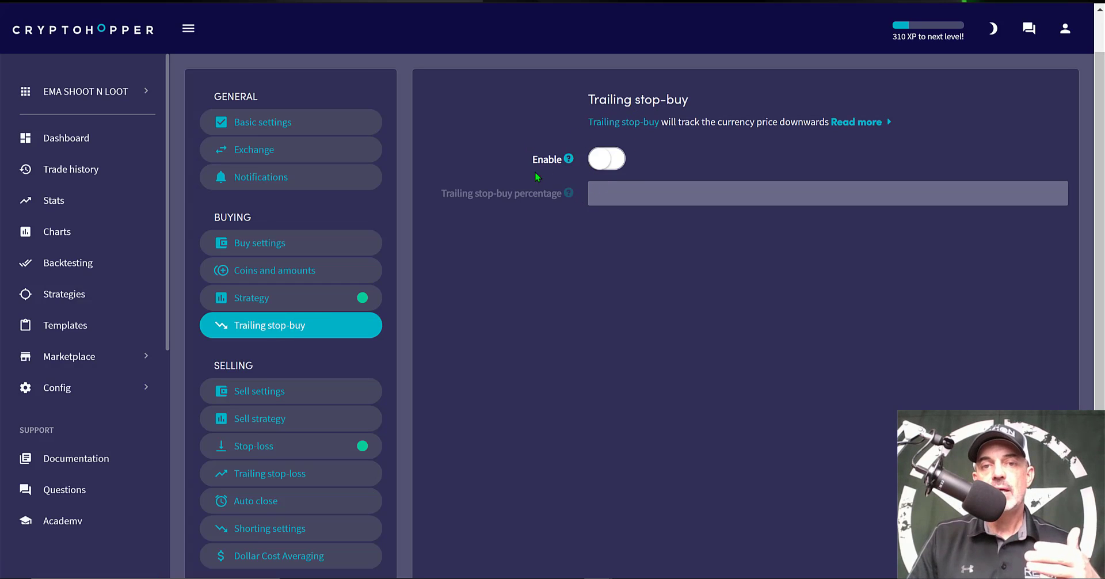
double_click(236, 359)
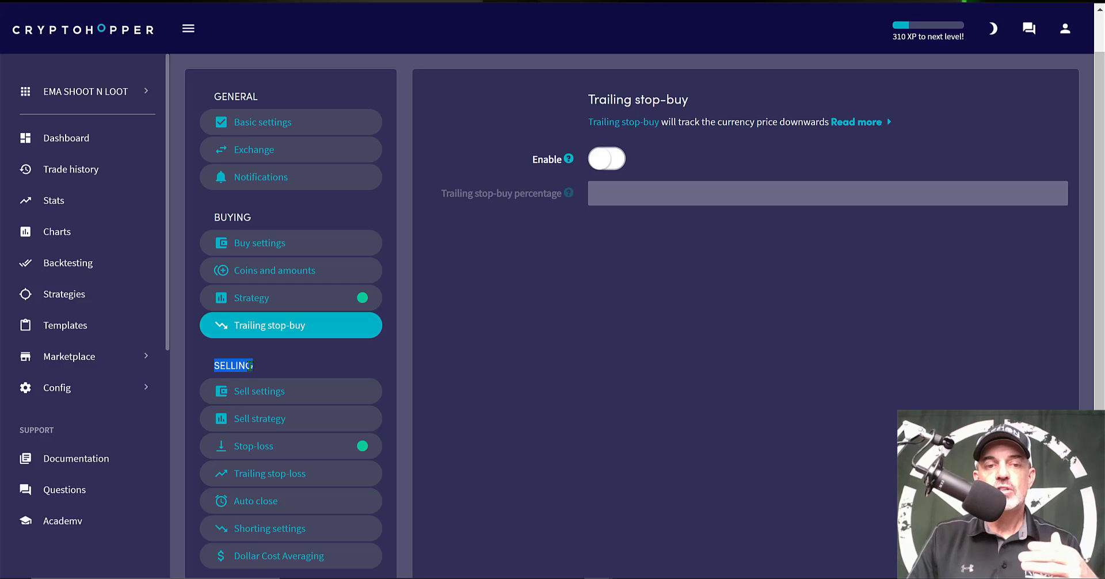
left_click(265, 396)
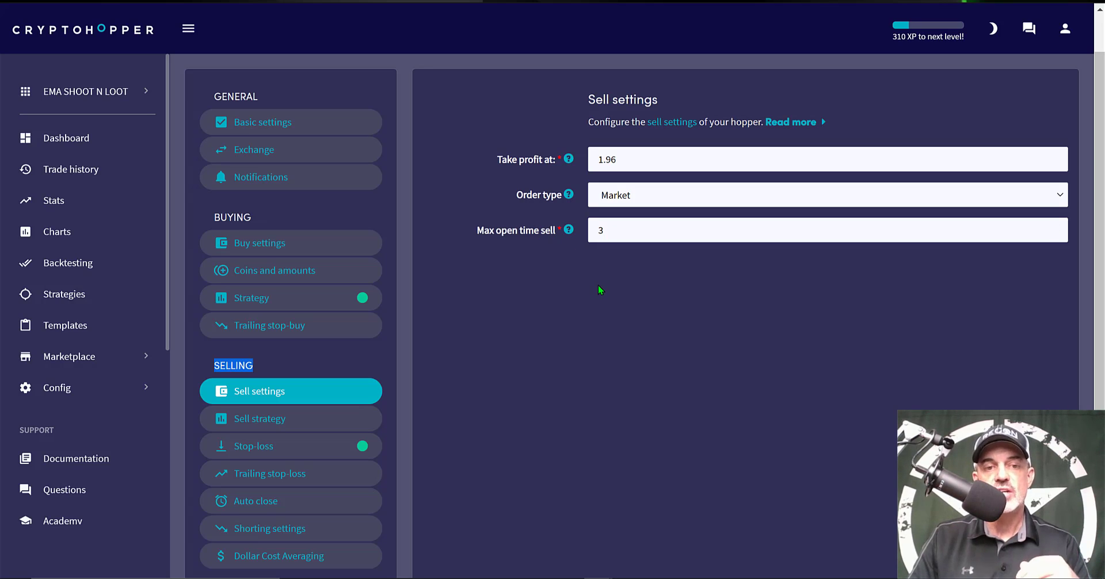
left_click(281, 421)
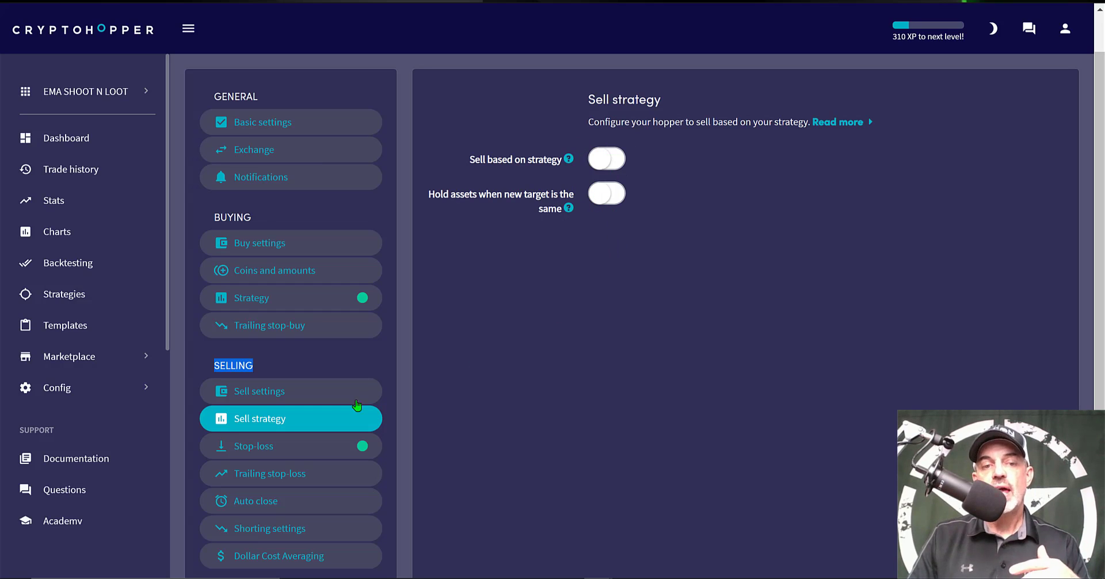
left_click(300, 451)
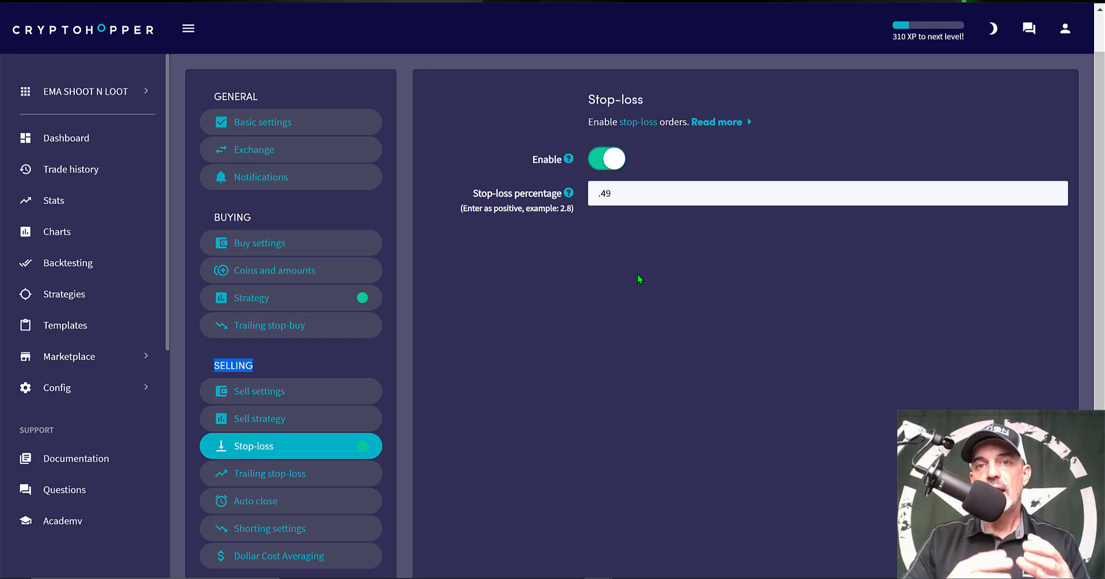
double_click(589, 192)
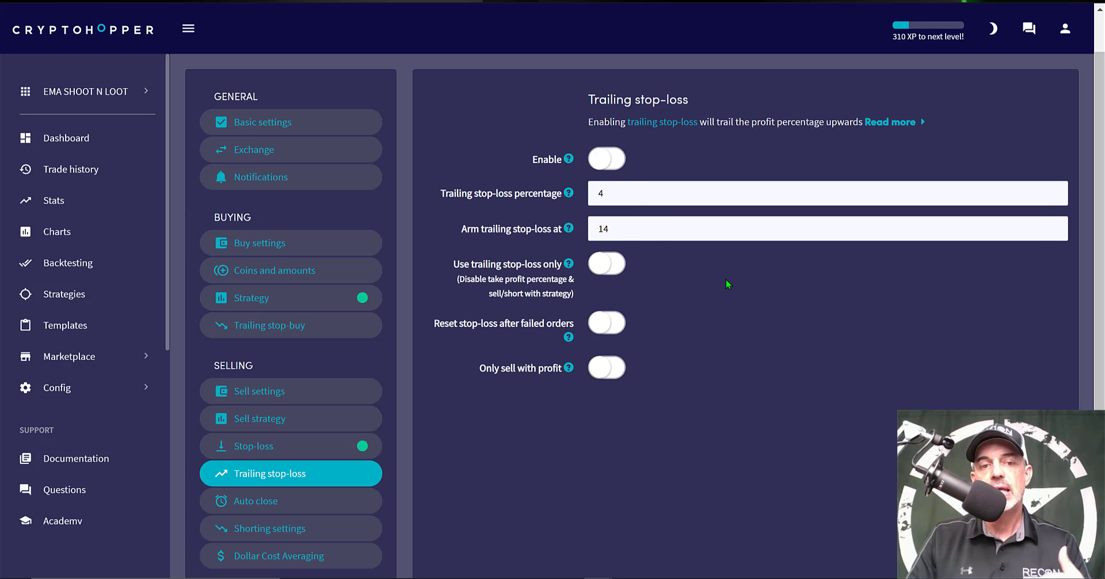
Review the auto close, shorting and dollar cost averaging settings.
left_click(373, 499)
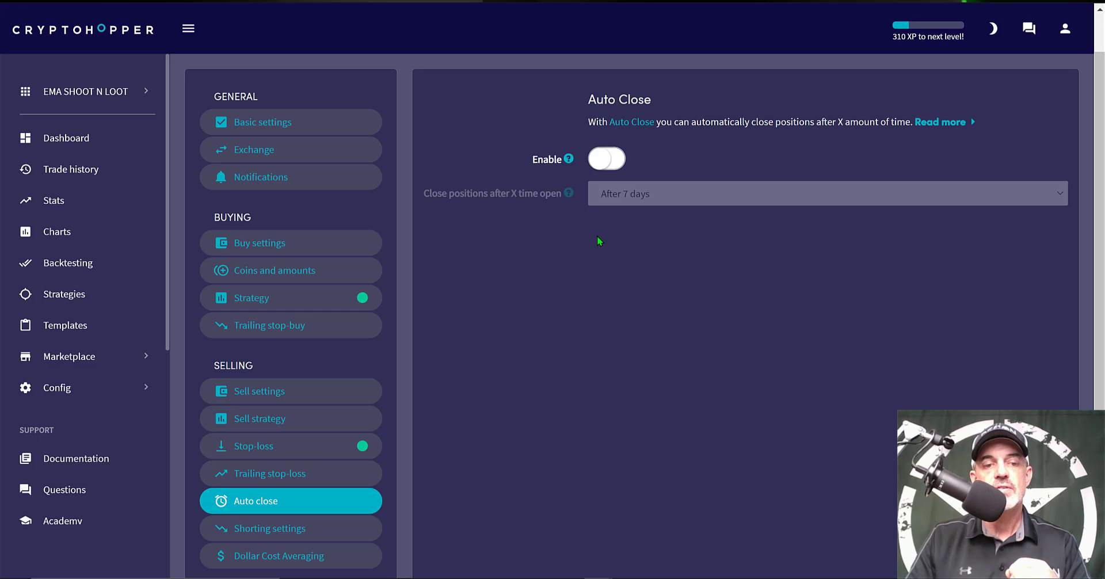
left_click(358, 520)
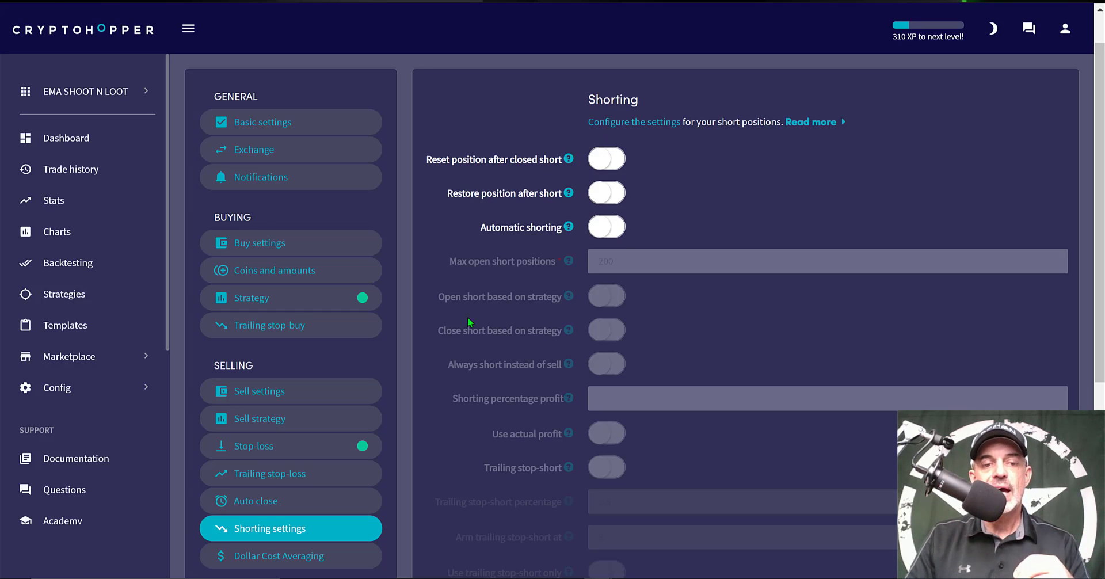
left_click(337, 563)
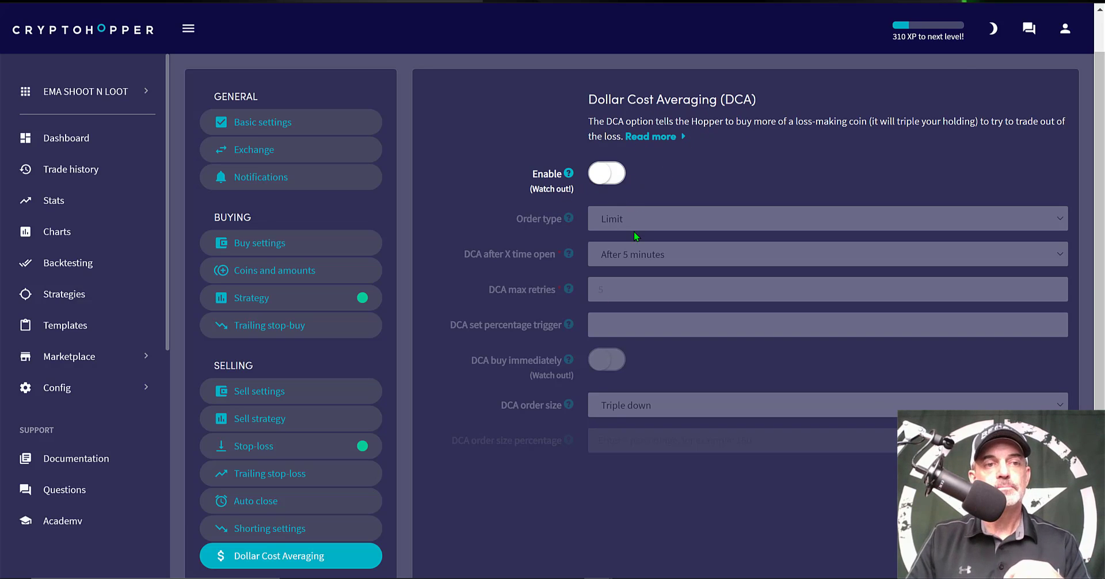
Save the hopper configuration, accepting that the activated stop-loss can sell positions at a loss.
scroll(798, 196, "up", 1)
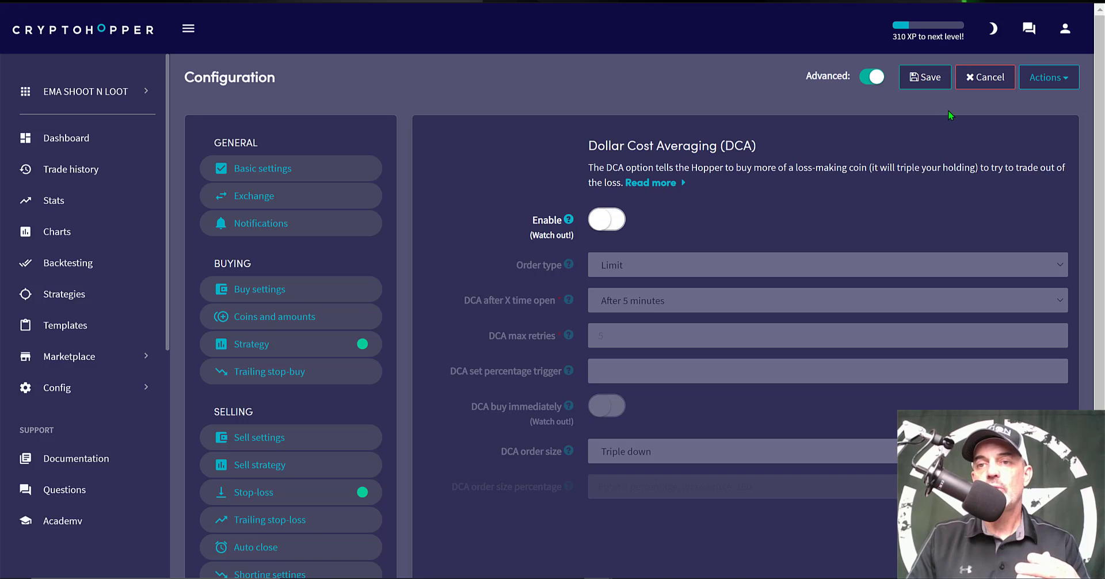
left_click(919, 81)
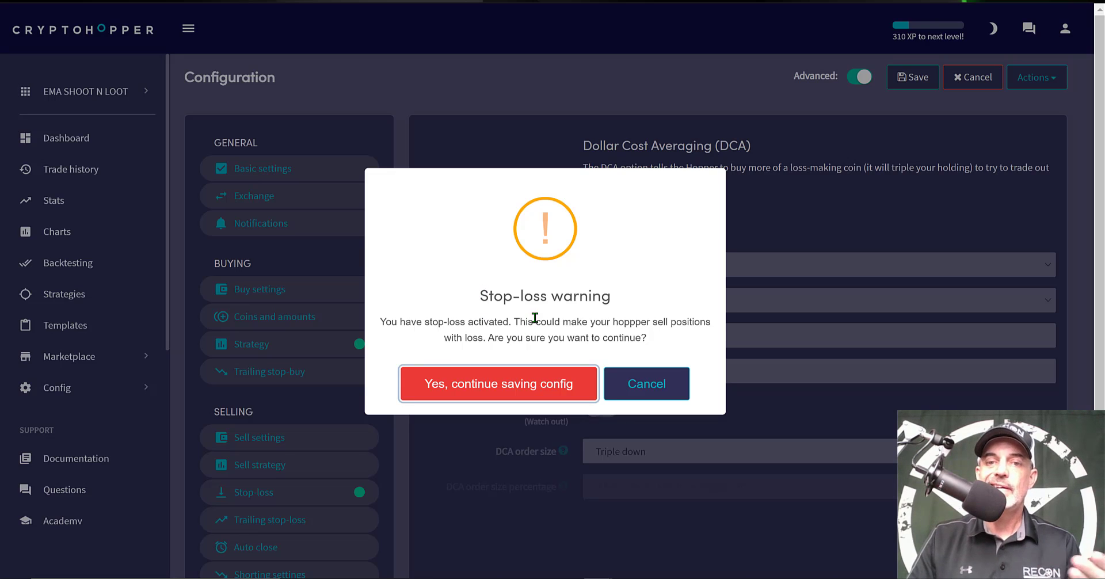
left_click(512, 386)
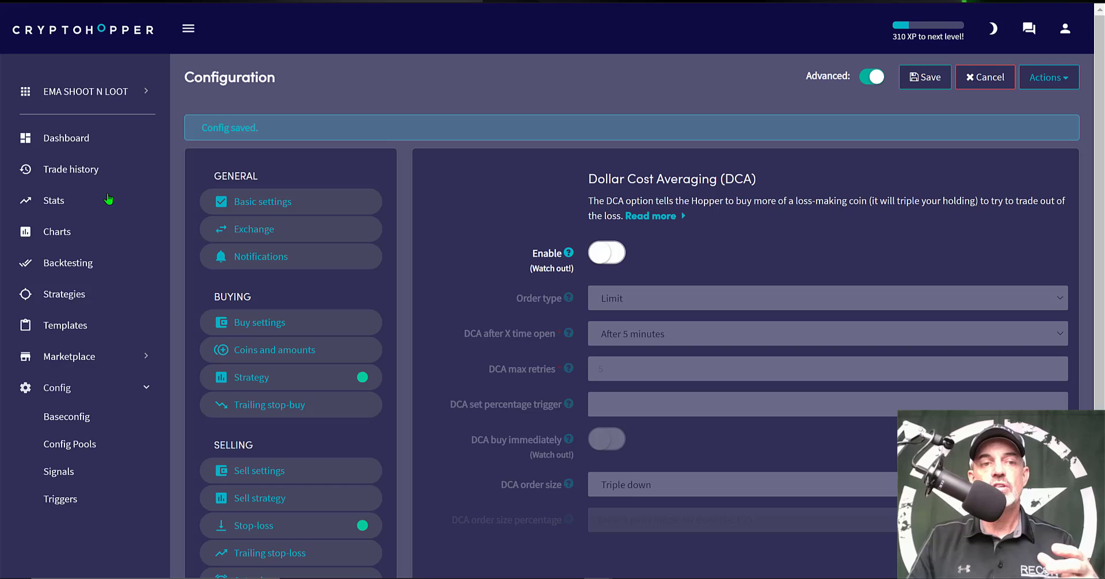
Load the hopper's existing configuration into the backtesting config tester and run a backtest for 1INCH.
left_click(78, 263)
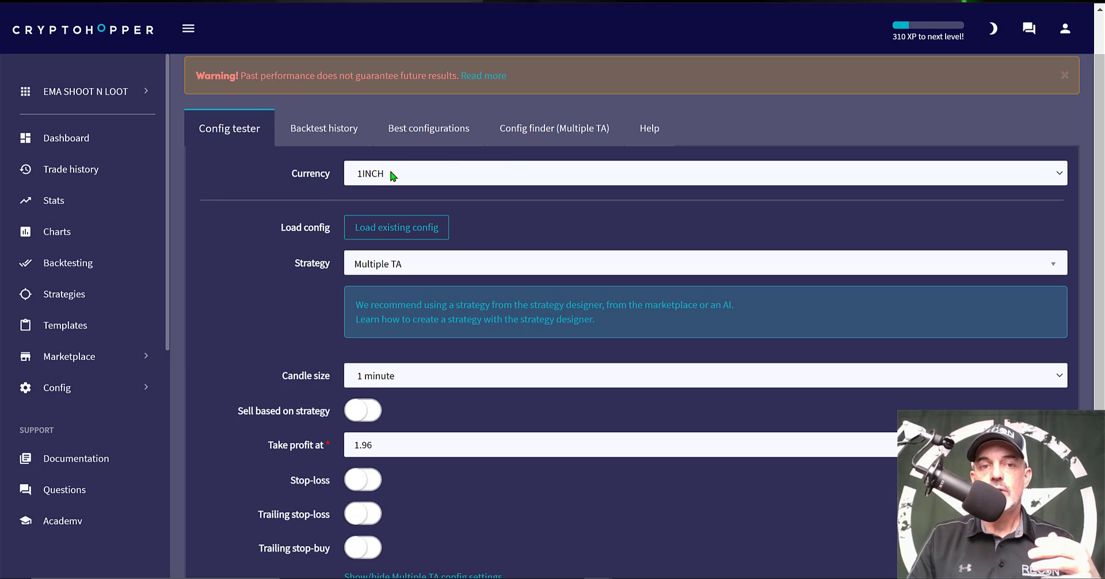
left_click(381, 226)
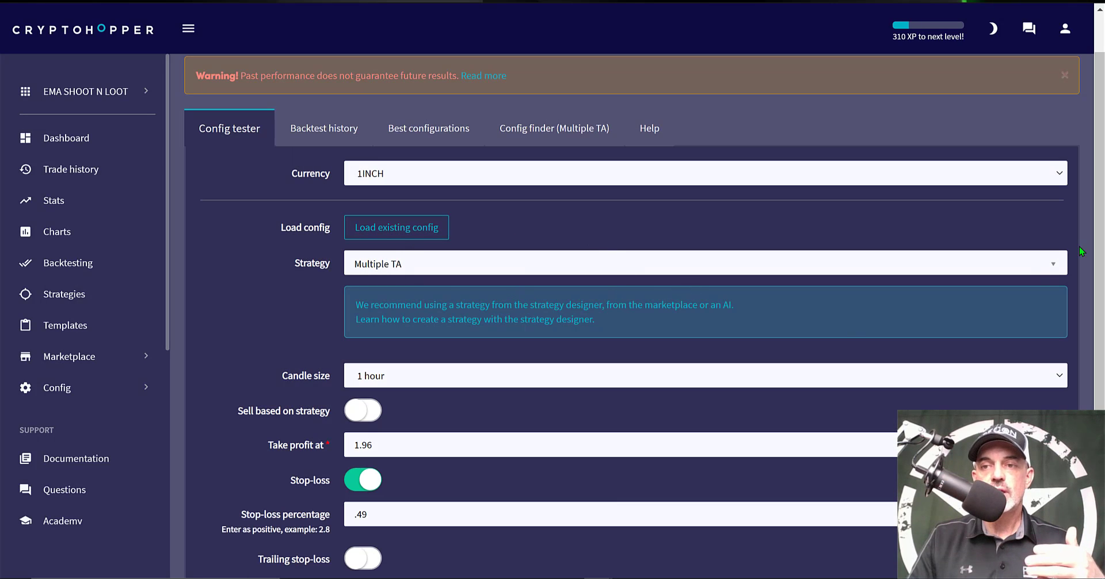
scroll(1100, 194, "down", 3)
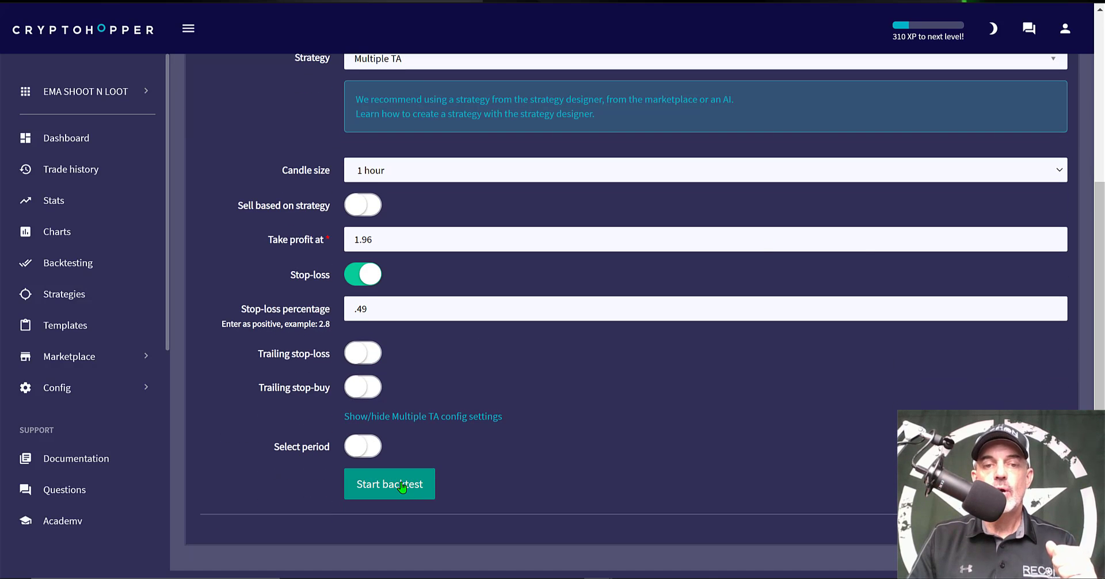
left_click(403, 484)
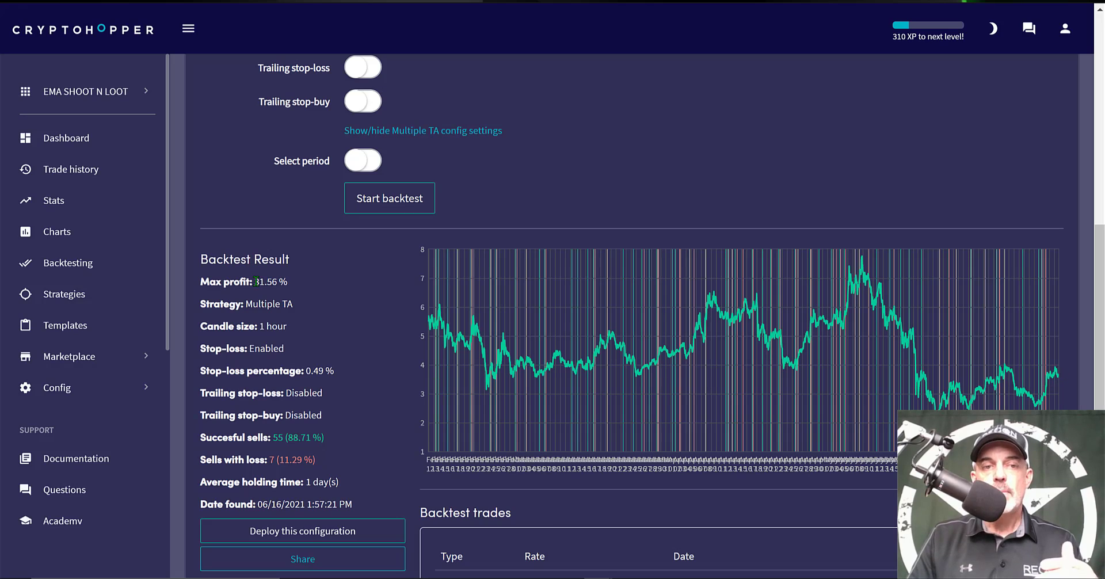
Examine the max profit, successful sells and sells with loss in the 1INCH backtest result.
left_click_drag(201, 280, 291, 288)
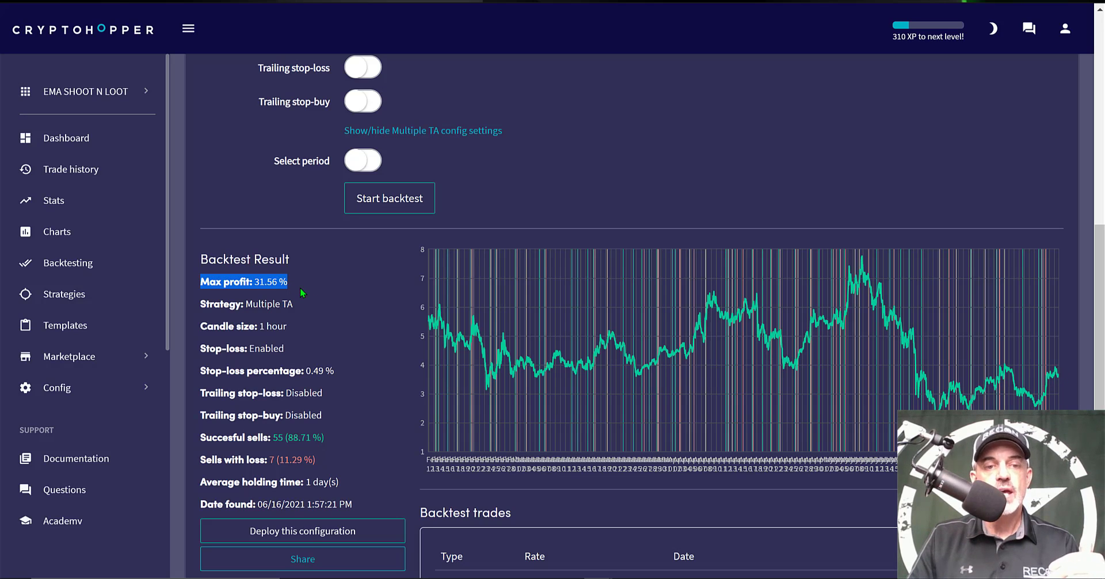
left_click_drag(207, 439, 291, 440)
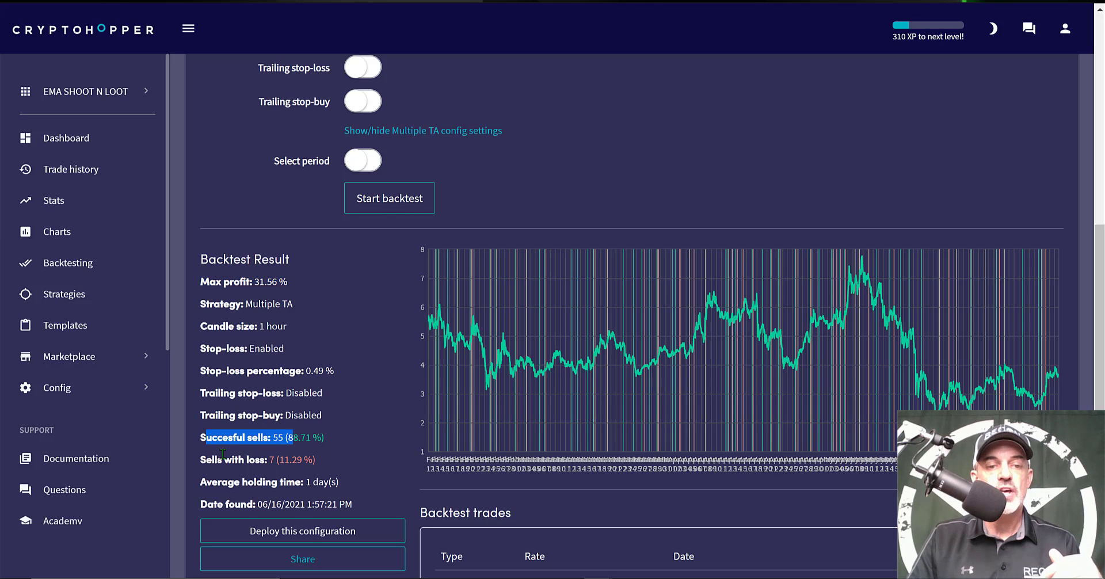
left_click_drag(217, 458, 339, 438)
left_click(328, 438)
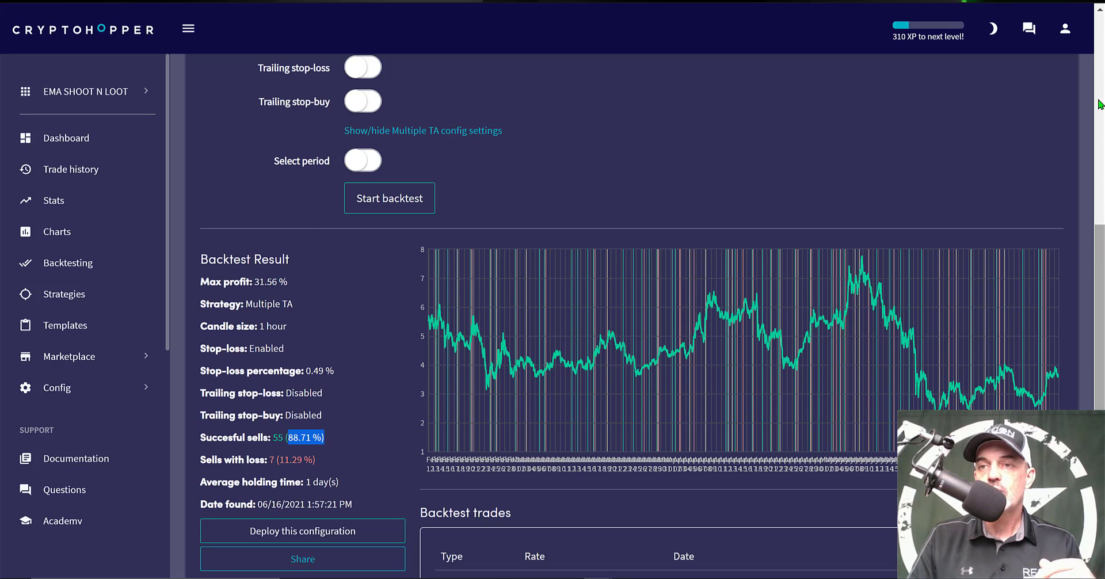
Run the same backtest for ADA and check its max profit and percentage of successful sells.
scroll(1060, 247, "up", 8)
left_click(1059, 231)
left_click(720, 284)
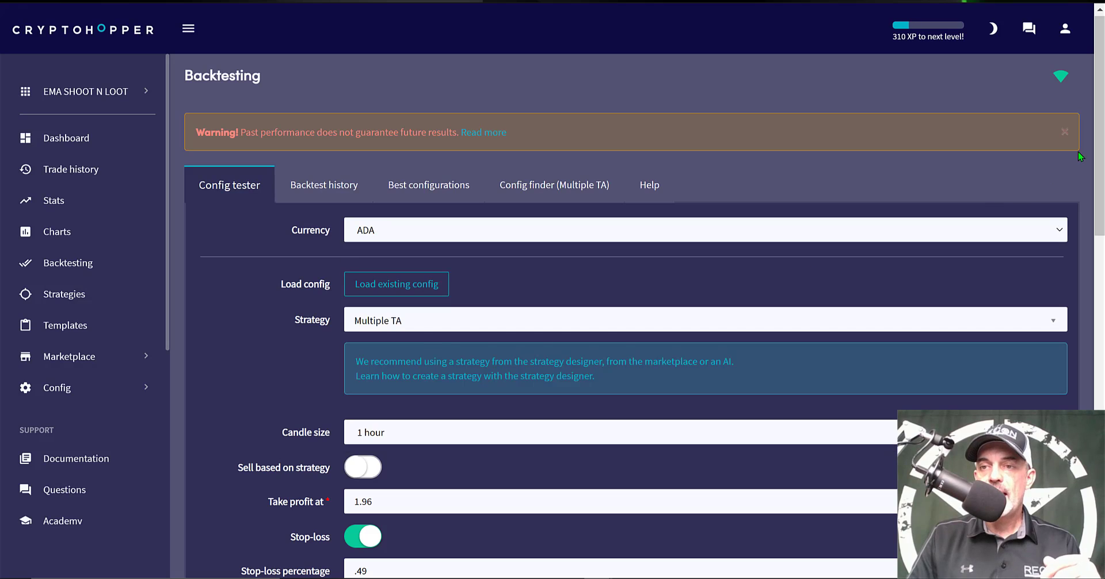
scroll(229, 264, "down", 10)
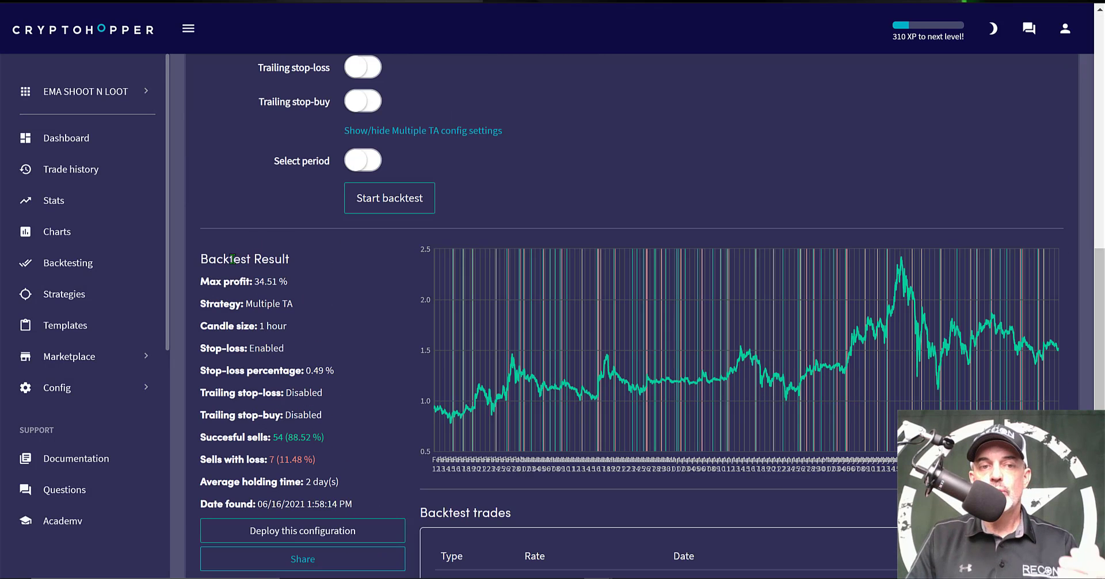
left_click_drag(200, 281, 274, 277)
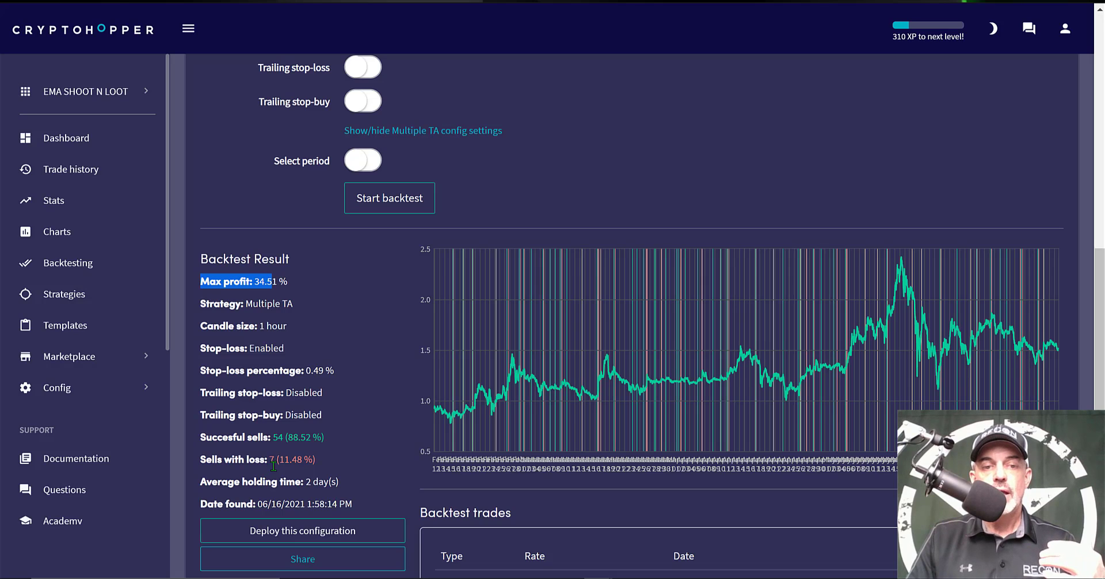
left_click_drag(288, 437, 320, 437)
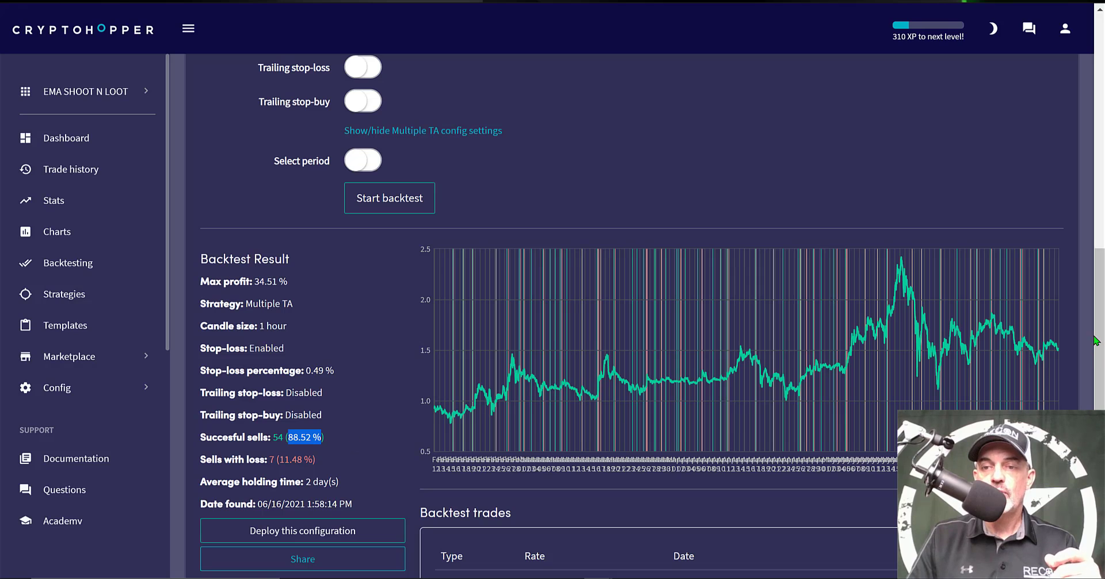
Run the same backtest for BTC and check its max profit and percentage of successful sells.
left_click_drag(1099, 334, 1097, 85)
left_click(394, 231)
left_click(391, 244)
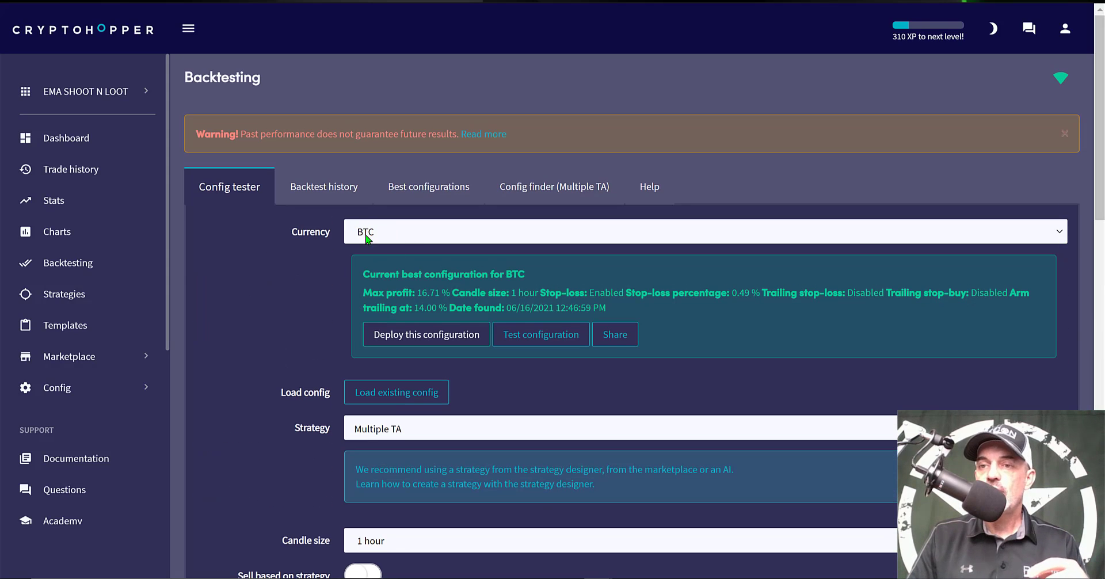
left_click(523, 327)
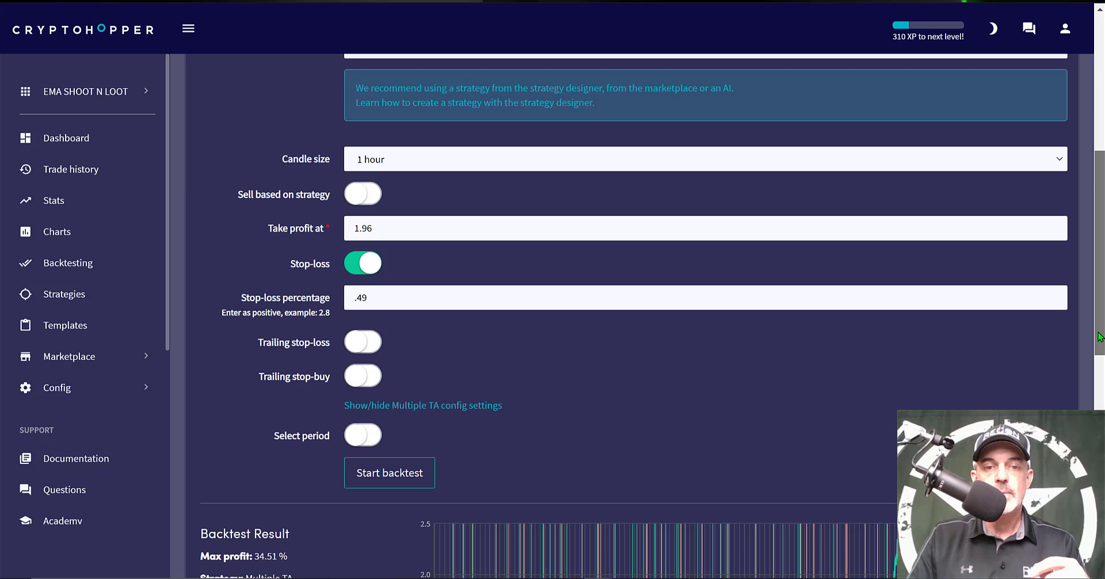
left_click(386, 375)
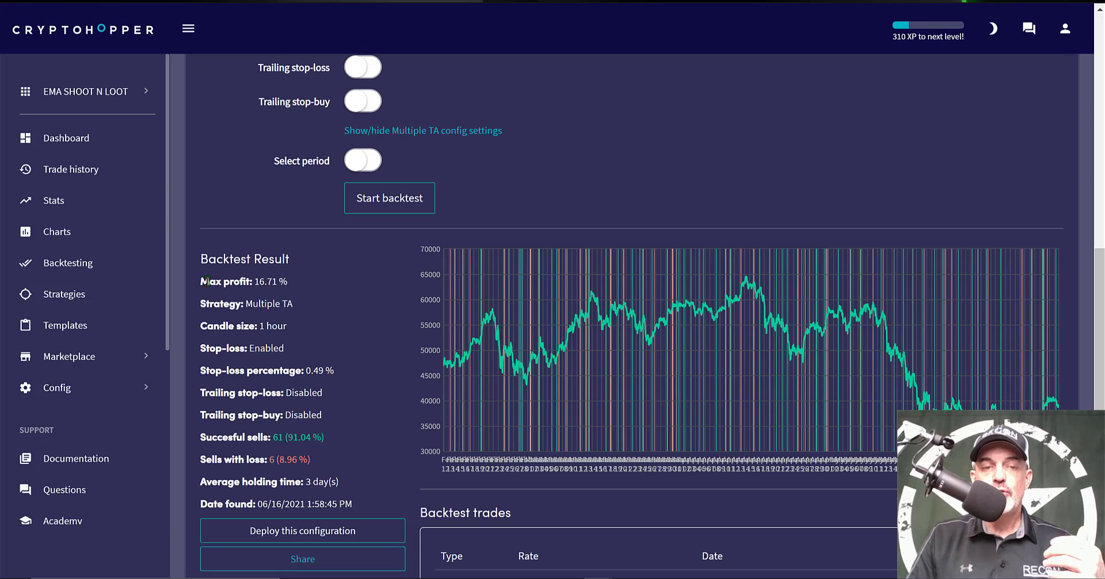
left_click_drag(209, 280, 288, 281)
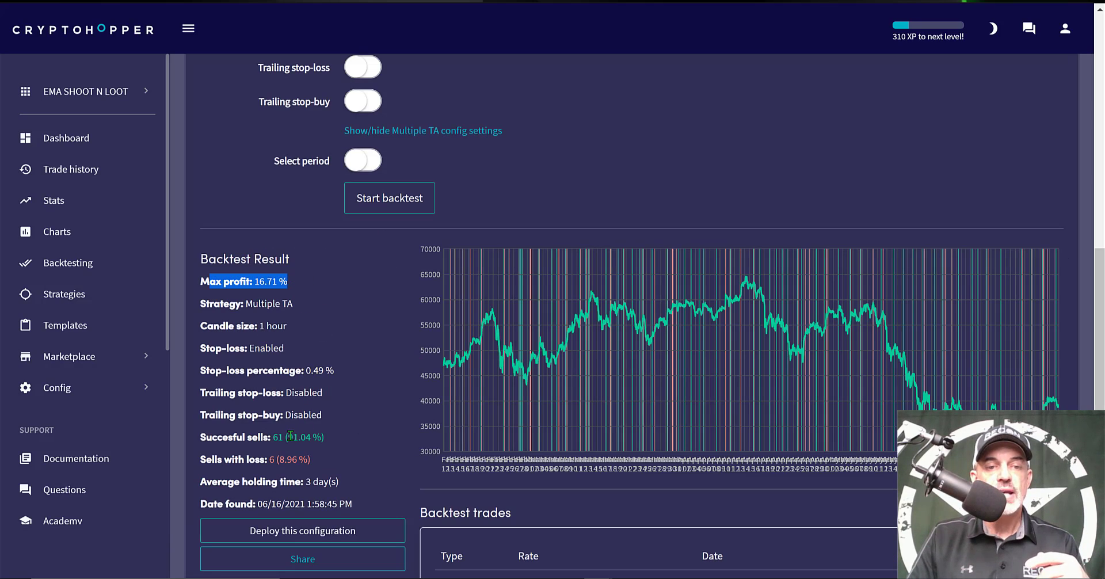
left_click_drag(288, 436, 325, 437)
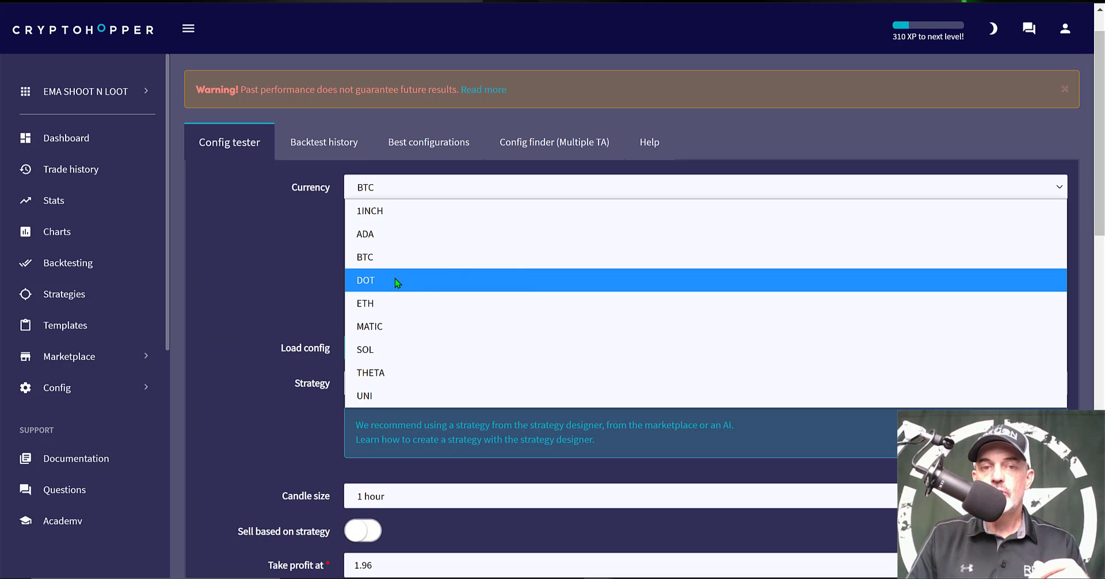
Run the same backtest for DOT.
left_click(397, 280)
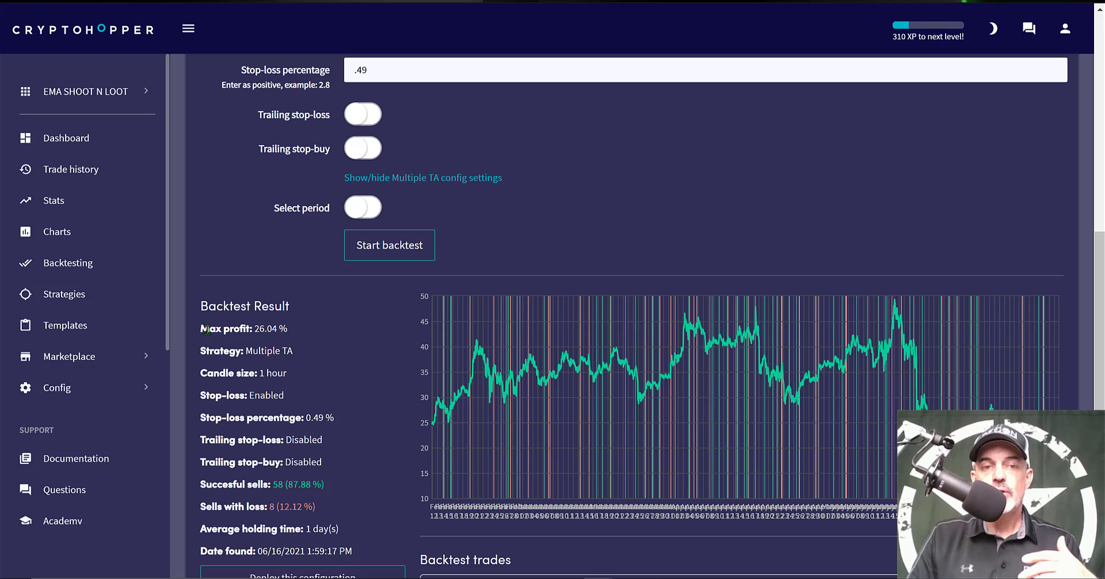
Check the max profit in the DOT backtest result.
left_click_drag(202, 329, 283, 328)
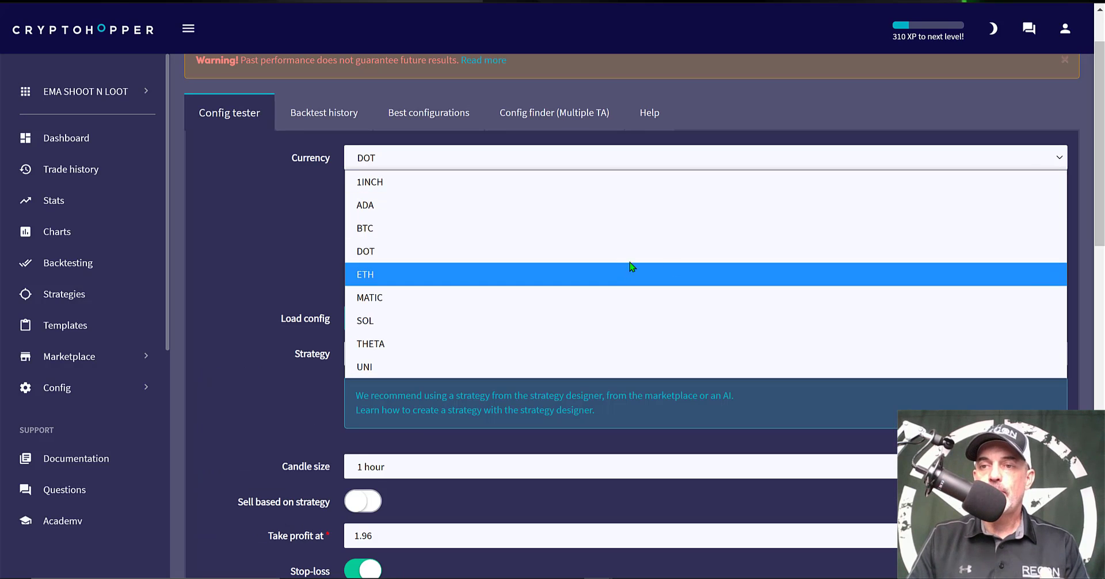
Run the same backtest for ETH and check its max profit and percentage of successful sells.
left_click(630, 265)
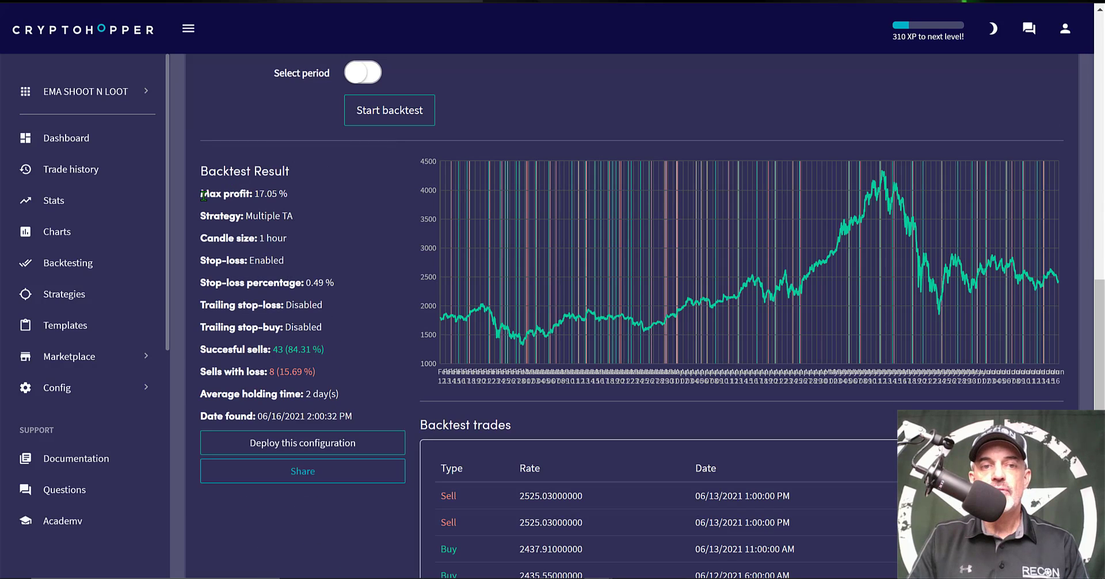
left_click_drag(203, 196, 298, 195)
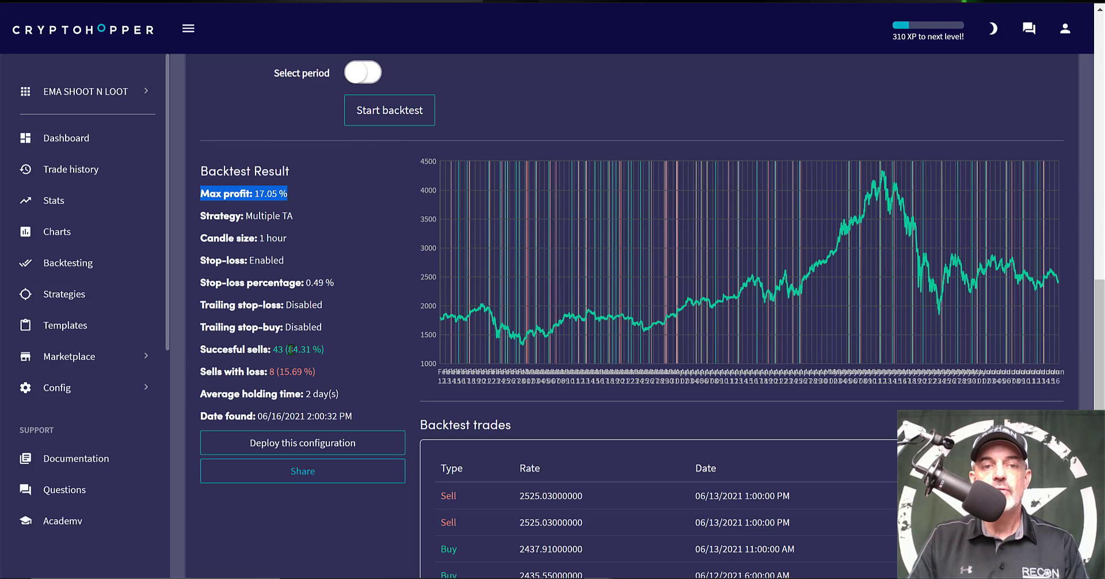
left_click_drag(291, 350, 346, 352)
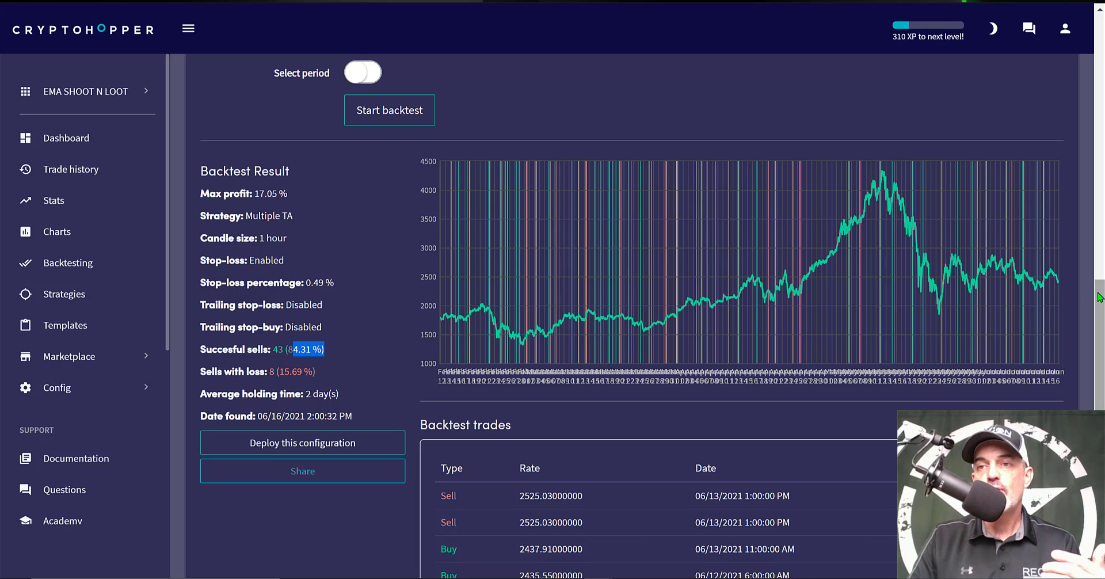
Run the same backtest for MATIC and check its max profit and percentage of successful sells.
left_click_drag(1099, 297, 1099, 63)
left_click(823, 133)
left_click(820, 270)
scroll(1098, 218, "down", 8)
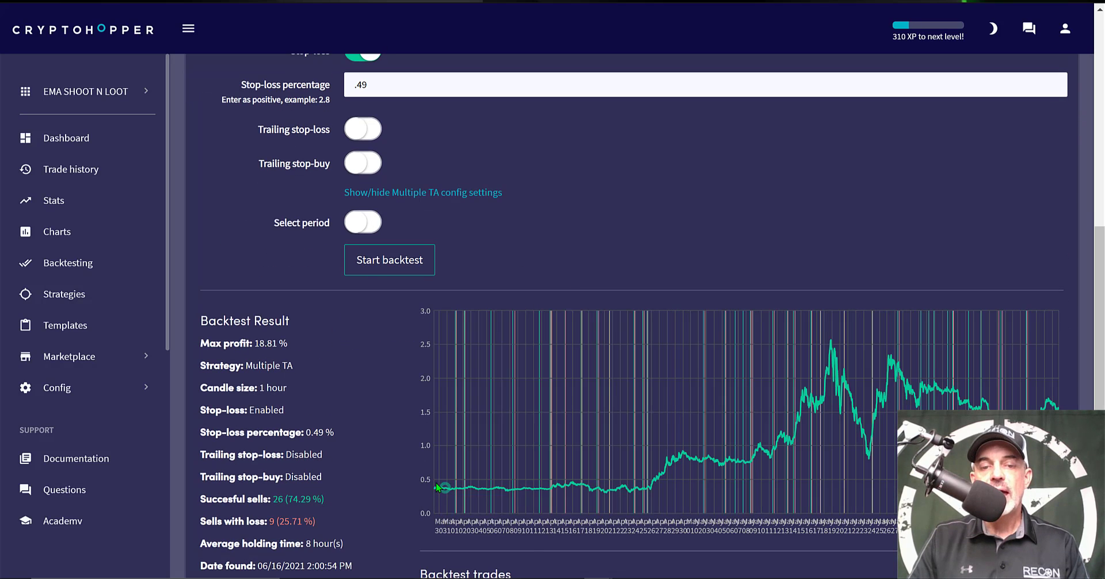
mouse_move(438, 489)
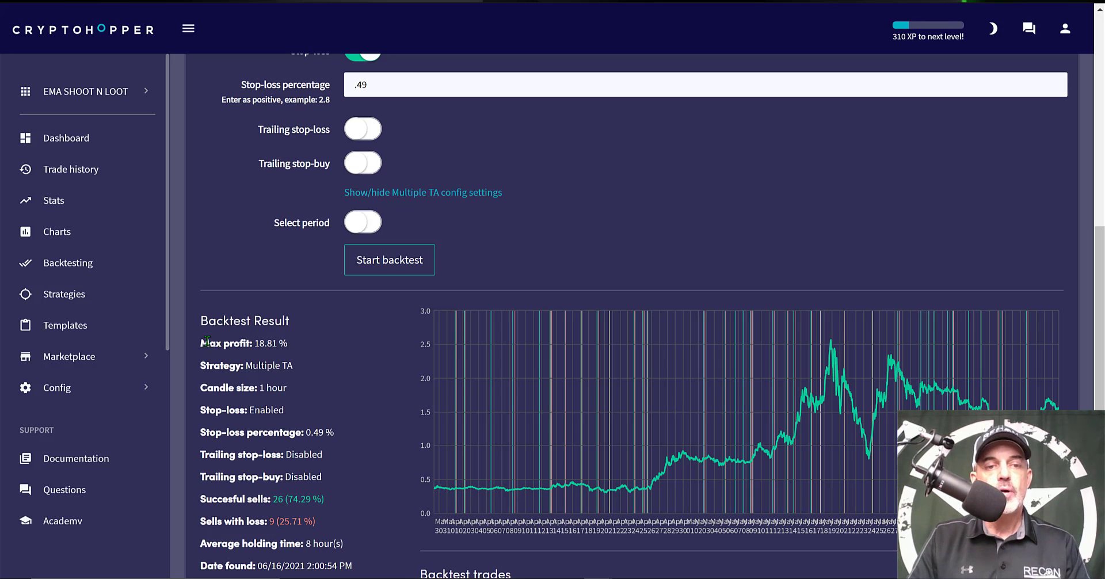
left_click_drag(201, 342, 300, 349)
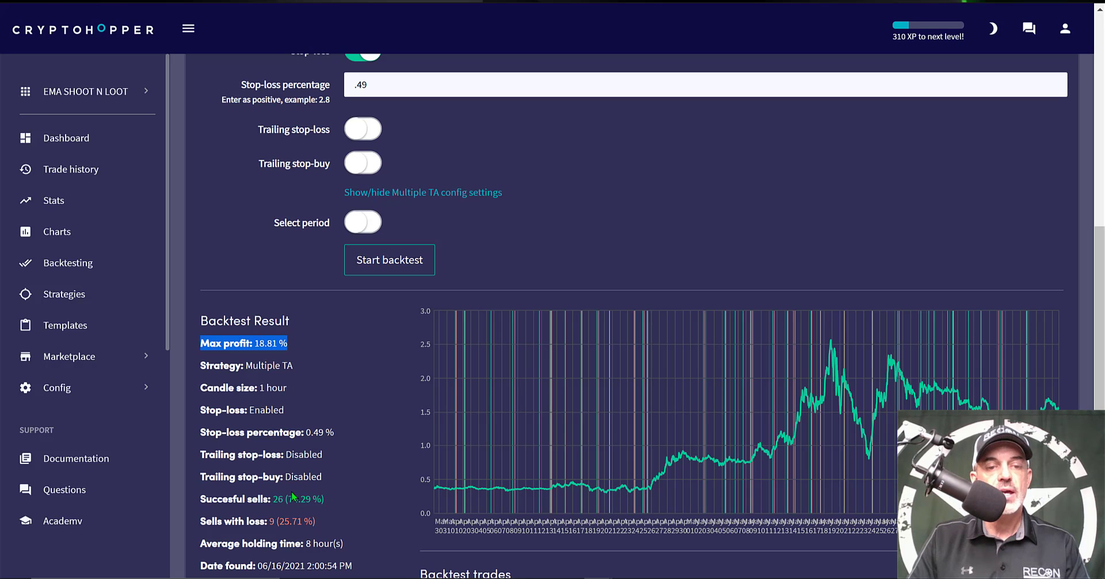
left_click_drag(287, 499, 325, 500)
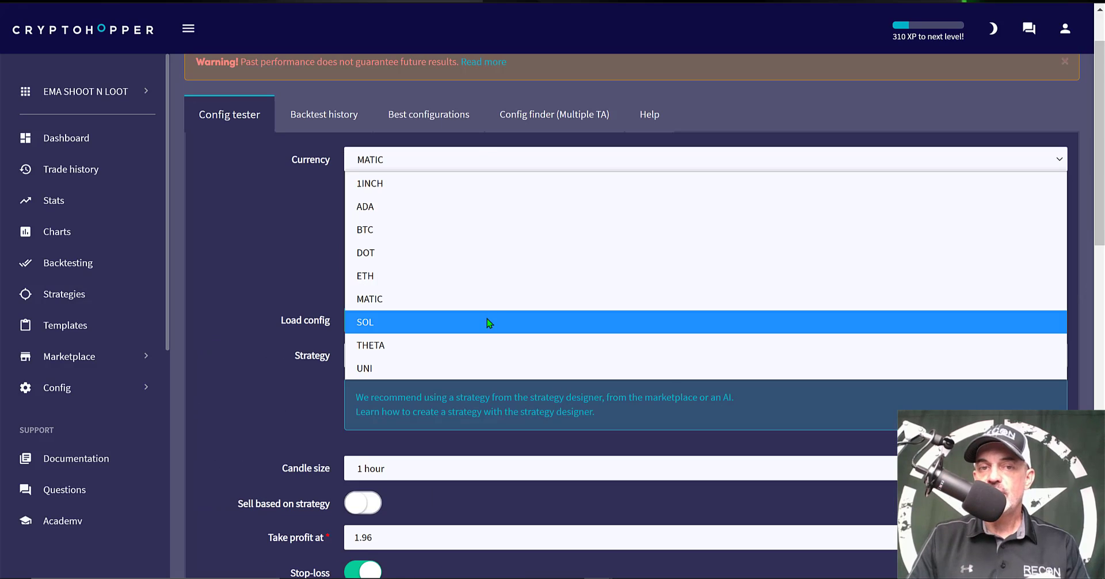
Run the same backtest for SOL and check its max profit and percentage of successful sells.
left_click(486, 319)
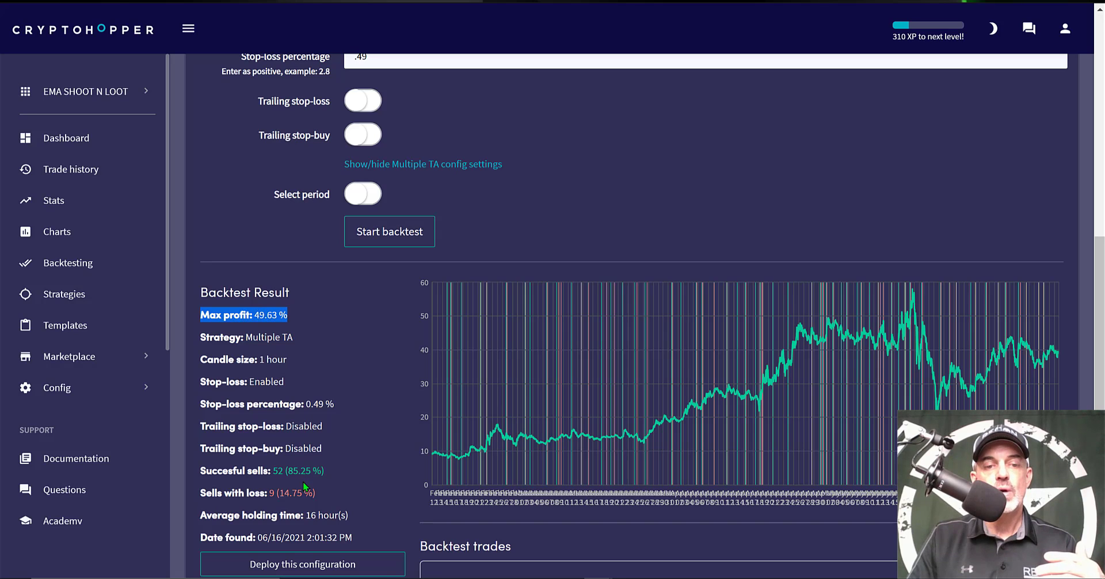
left_click_drag(289, 471, 321, 471)
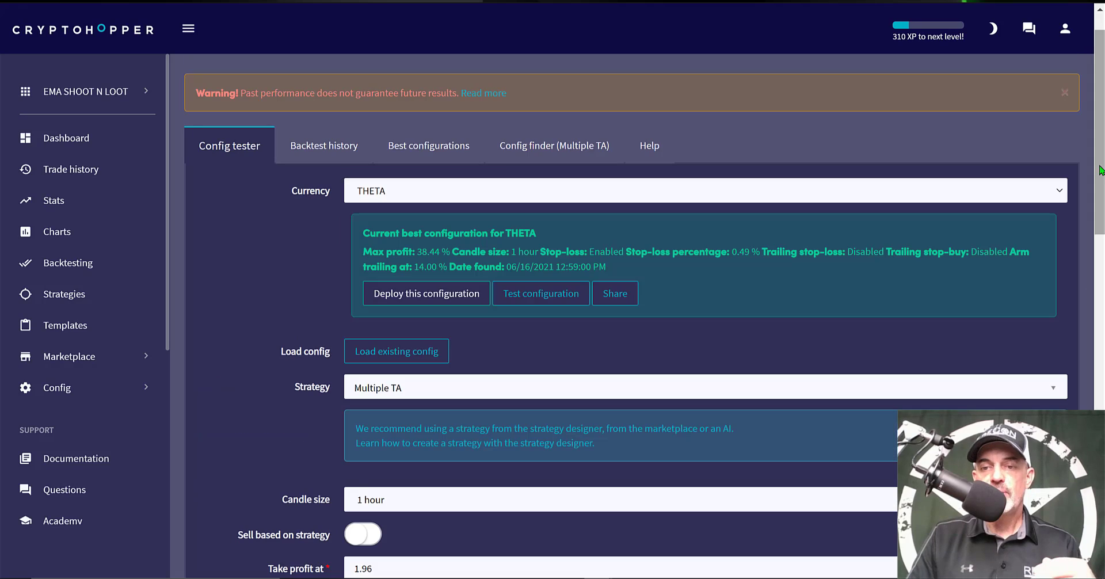
Run the same backtest for THETA and check its max profit and percentage of successful sells.
scroll(433, 294, "down", 8)
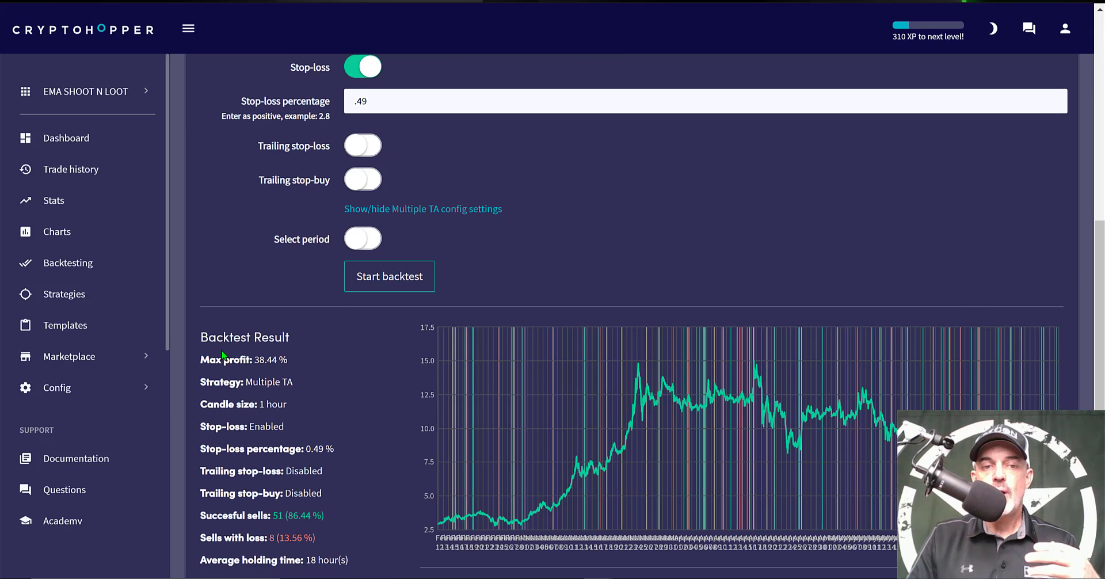
left_click_drag(199, 359, 289, 360)
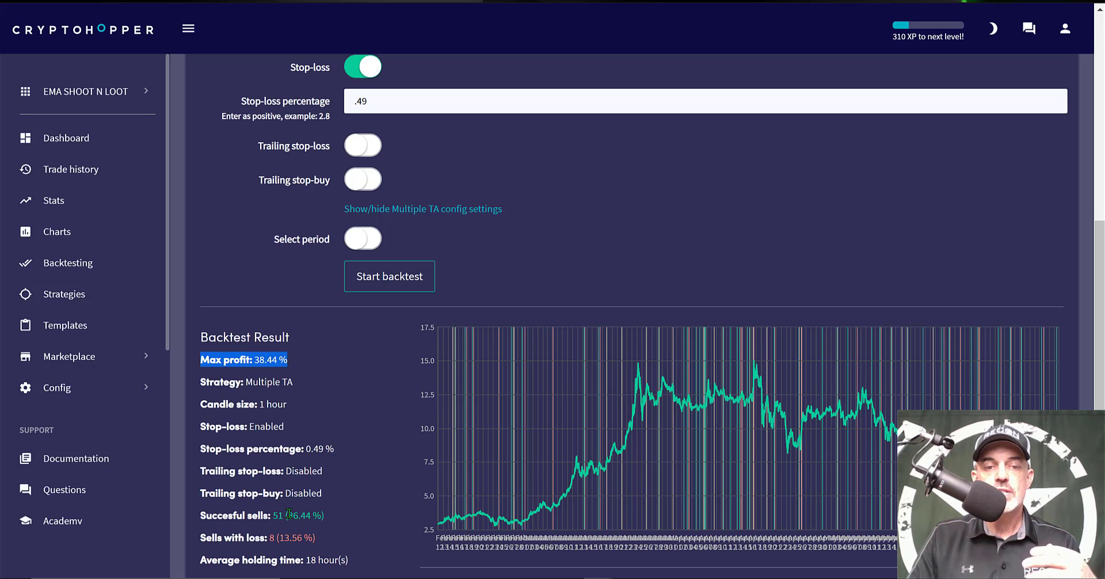
left_click_drag(288, 515, 342, 513)
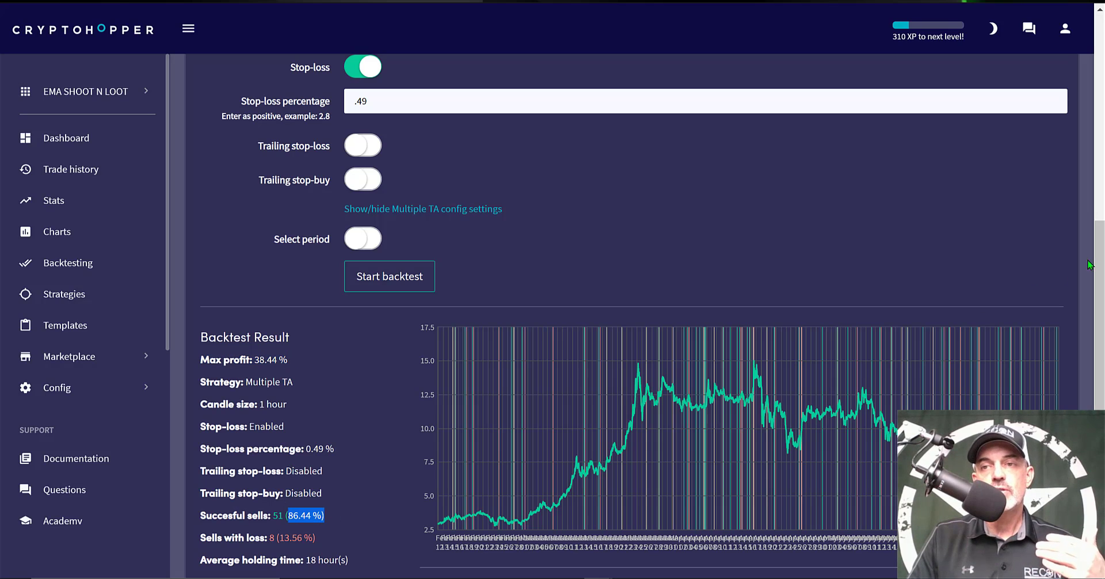
Run the same backtest for UNI and check its max profit and percentage of successful sells.
left_click_drag(1097, 256, 1101, 23)
left_click(1059, 232)
left_click(409, 221)
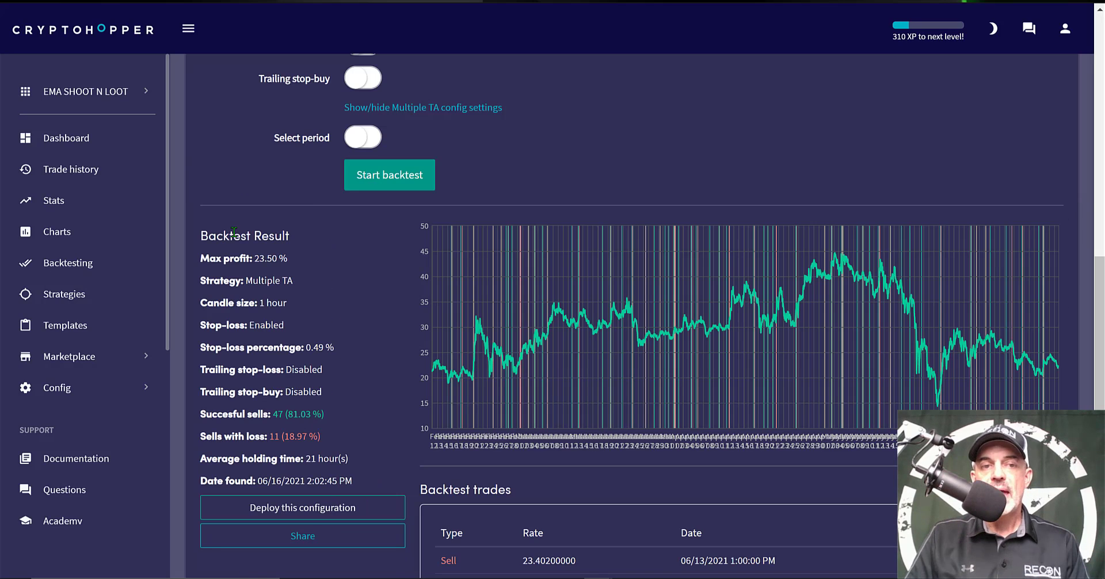
left_click_drag(1100, 172, 1099, 426)
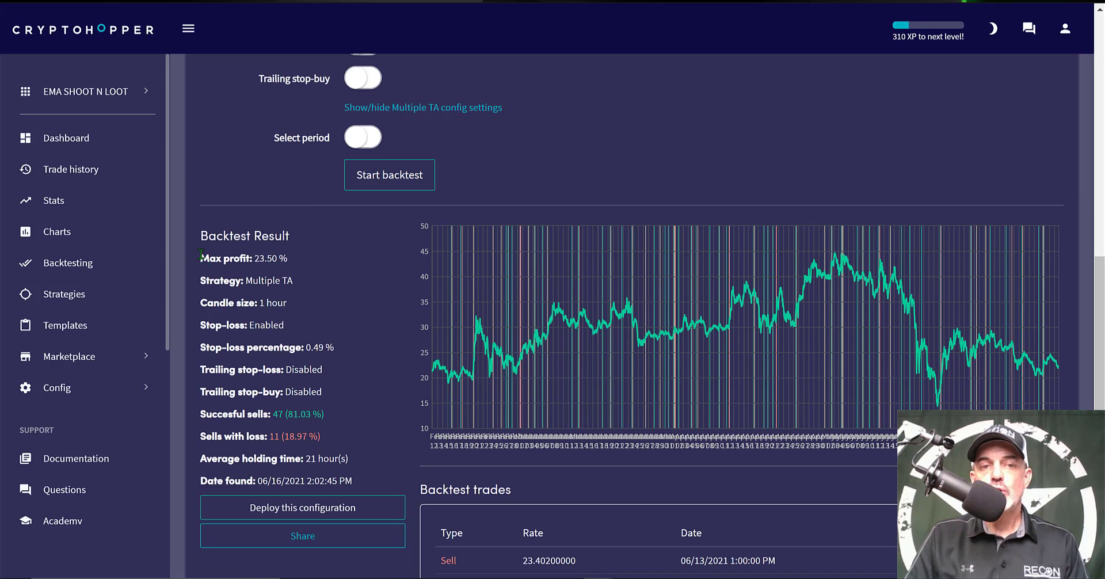
left_click_drag(201, 254, 293, 260)
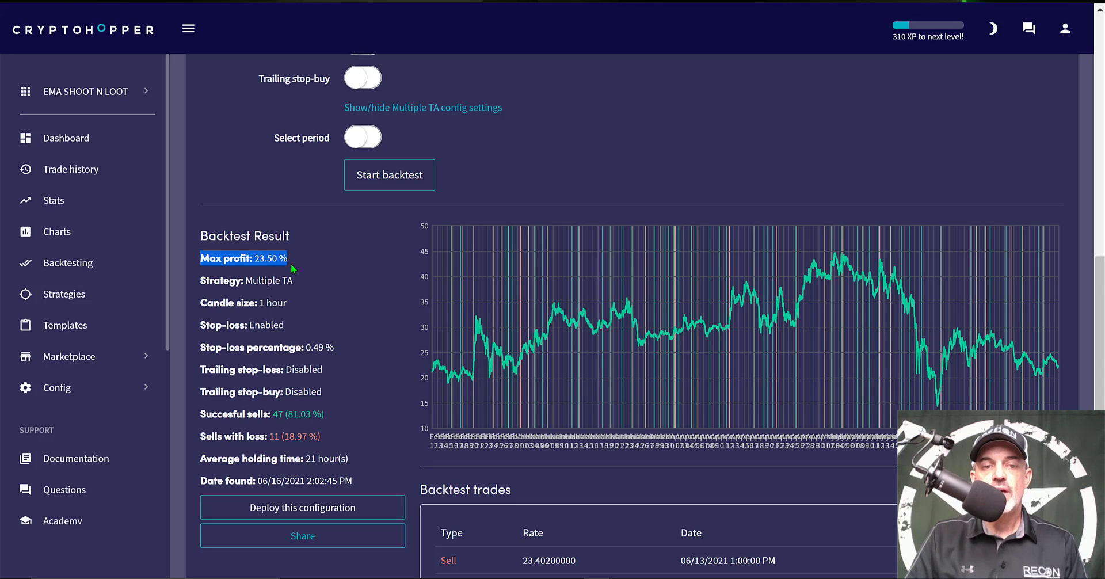
left_click_drag(288, 414, 325, 415)
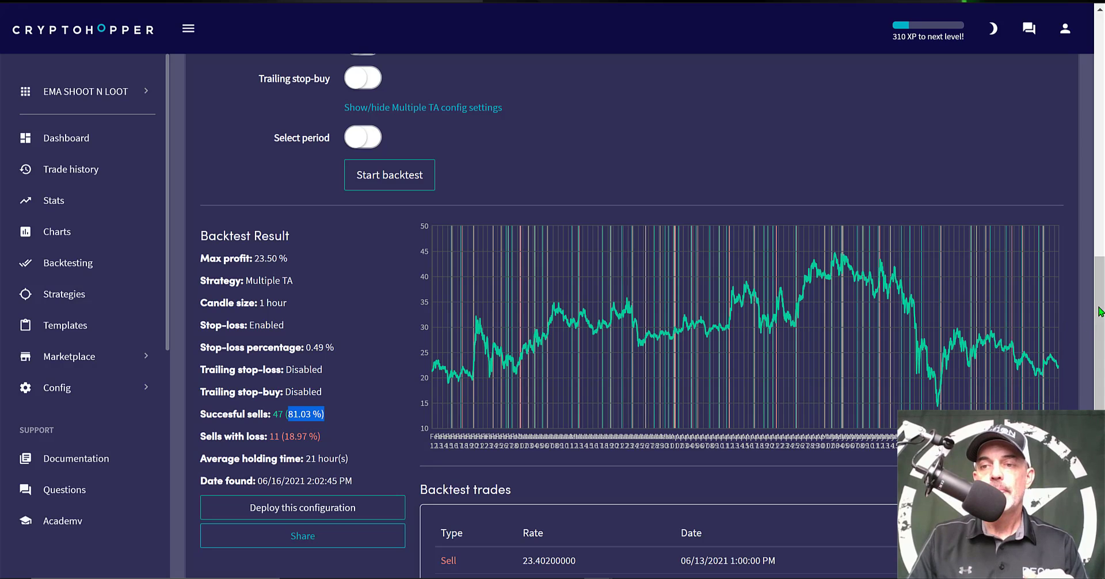
Return to the hopper's dashboard and enable both the hopper and buying.
left_click_drag(1101, 309, 977, 86)
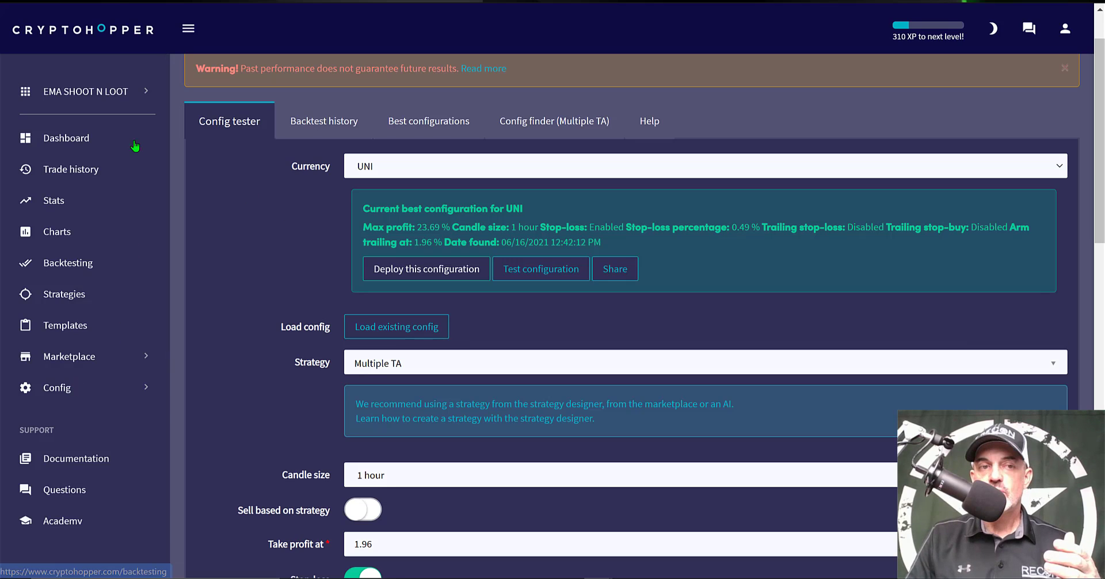
left_click(66, 139)
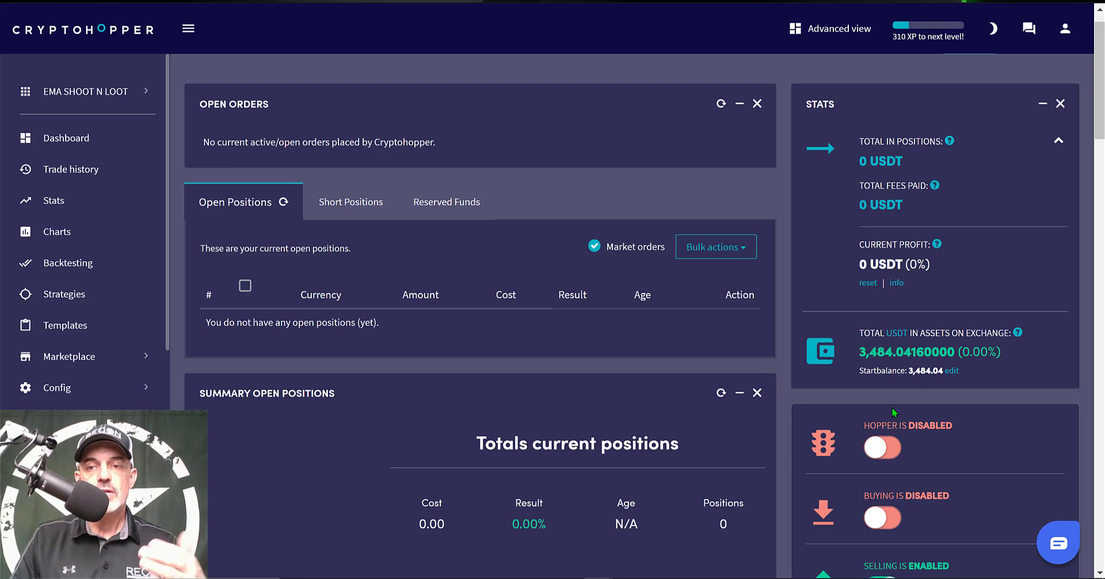
left_click(878, 449)
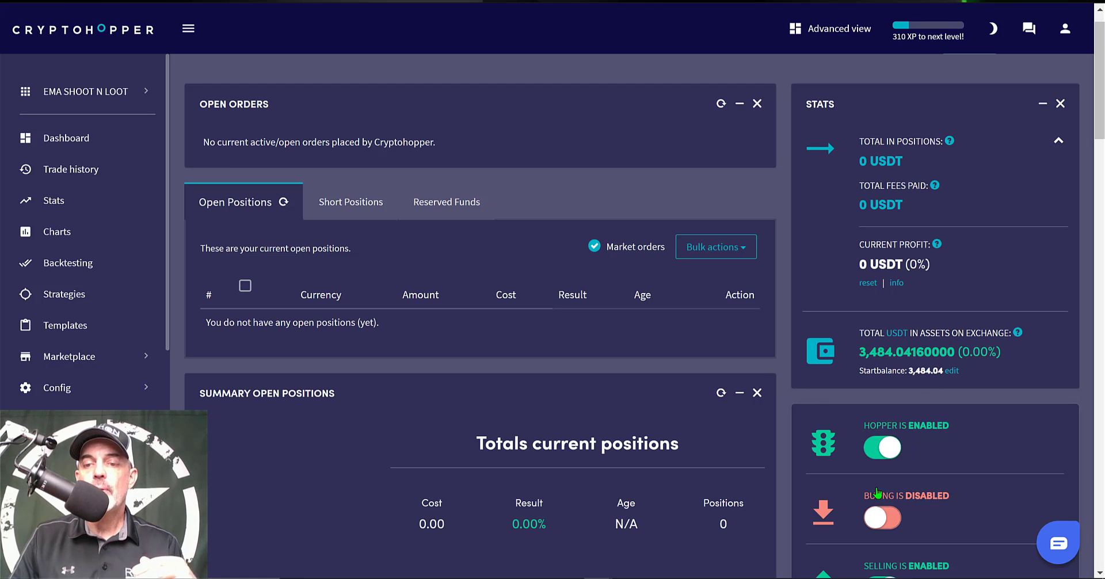
left_click(875, 523)
scroll(863, 515, "down", 2)
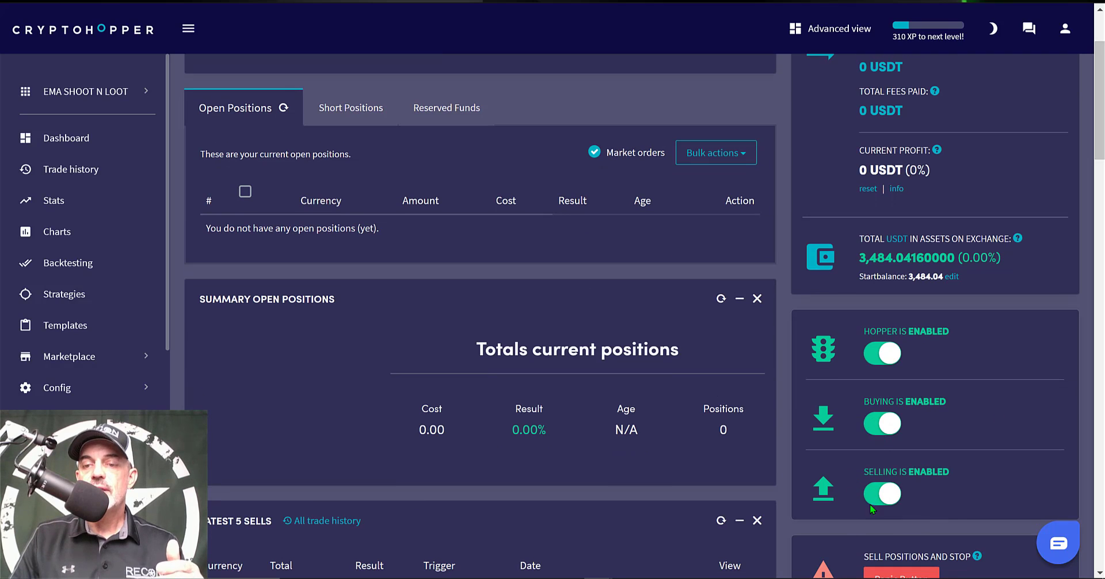